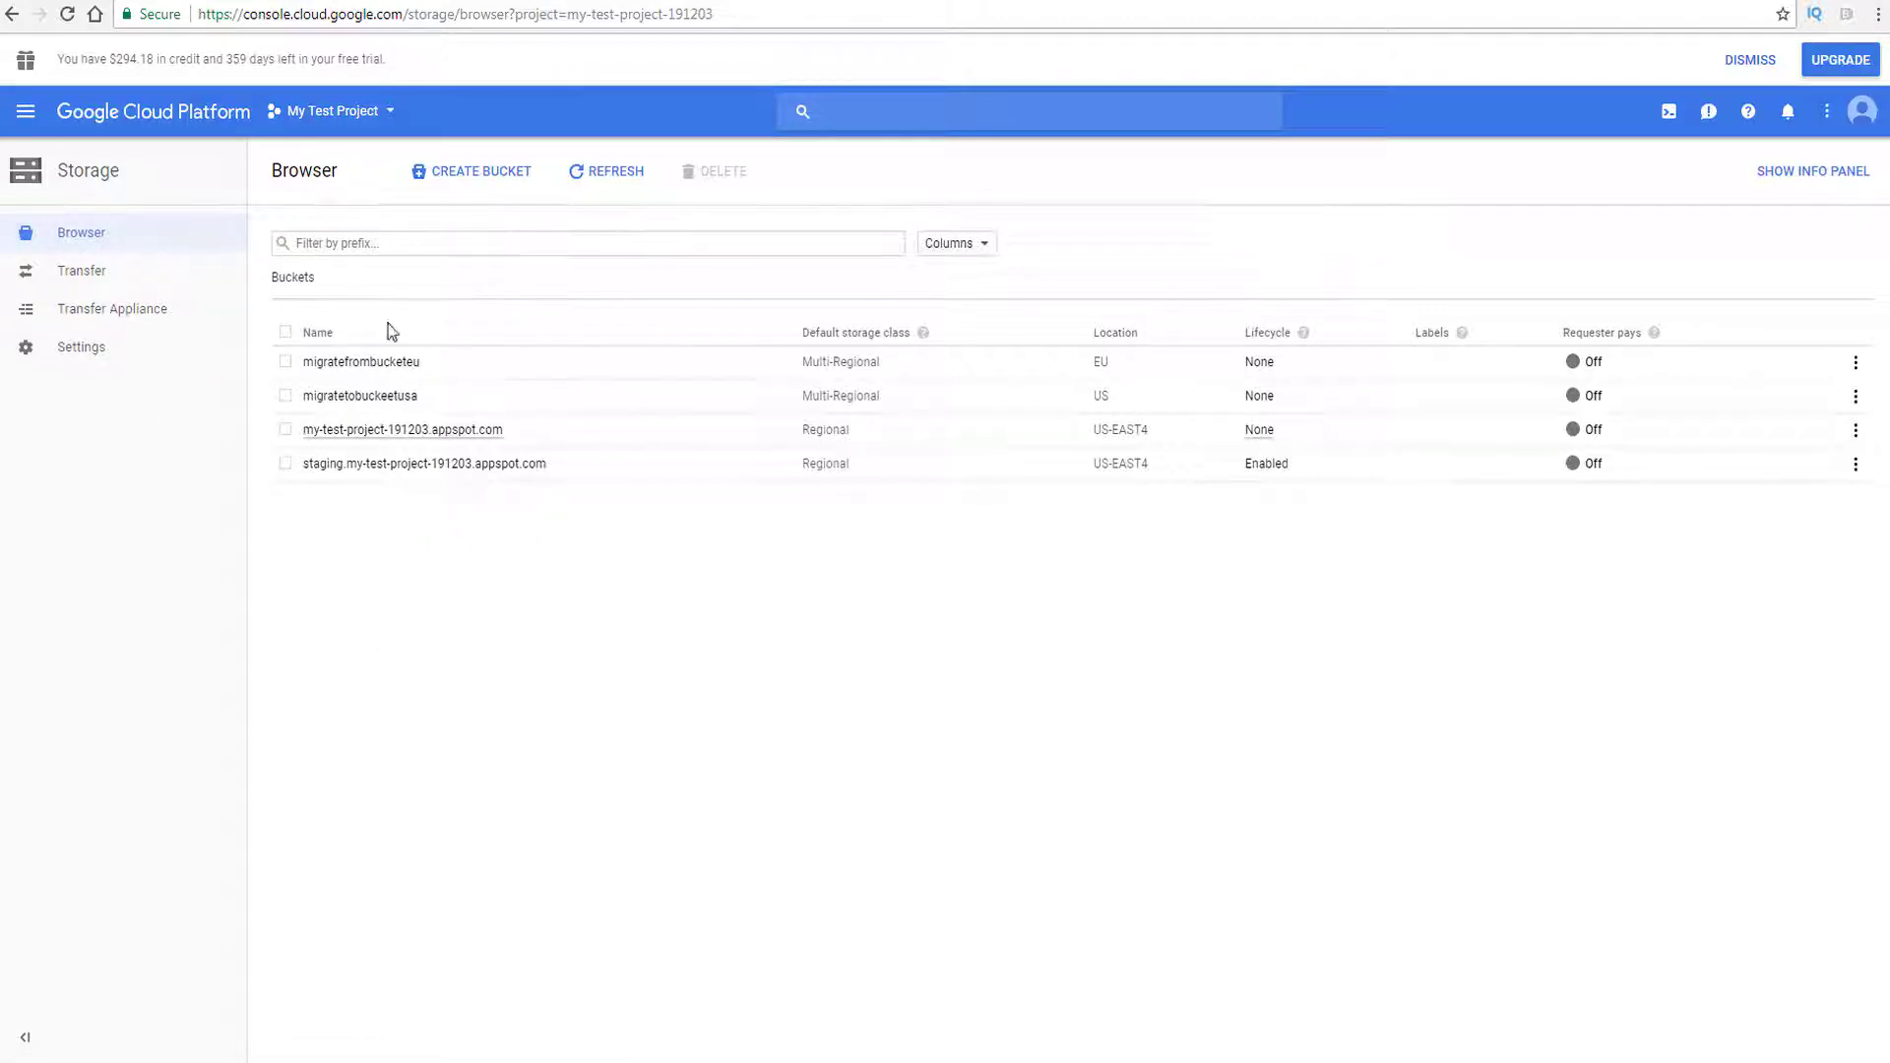
Step: Examine the contents of the migratefrombucketeu and migratetobuckeetusa buckets
click(285, 361)
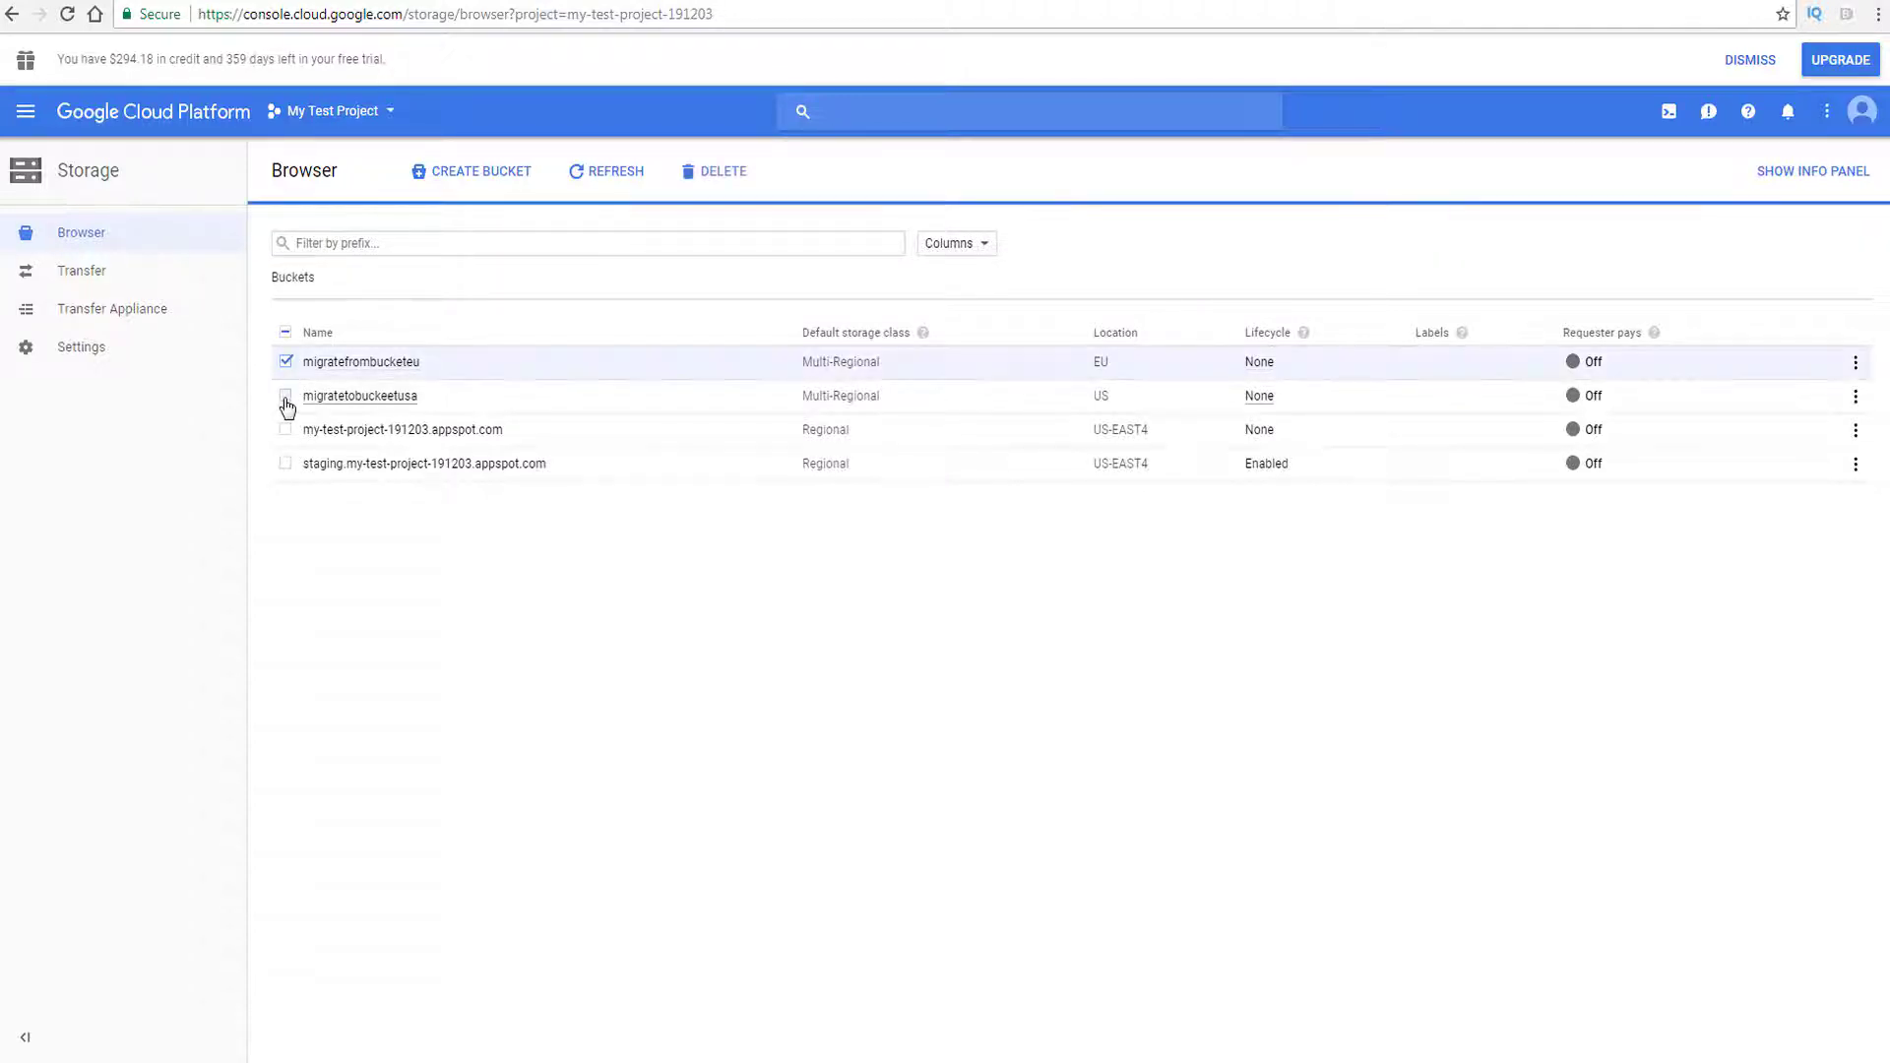
click(286, 396)
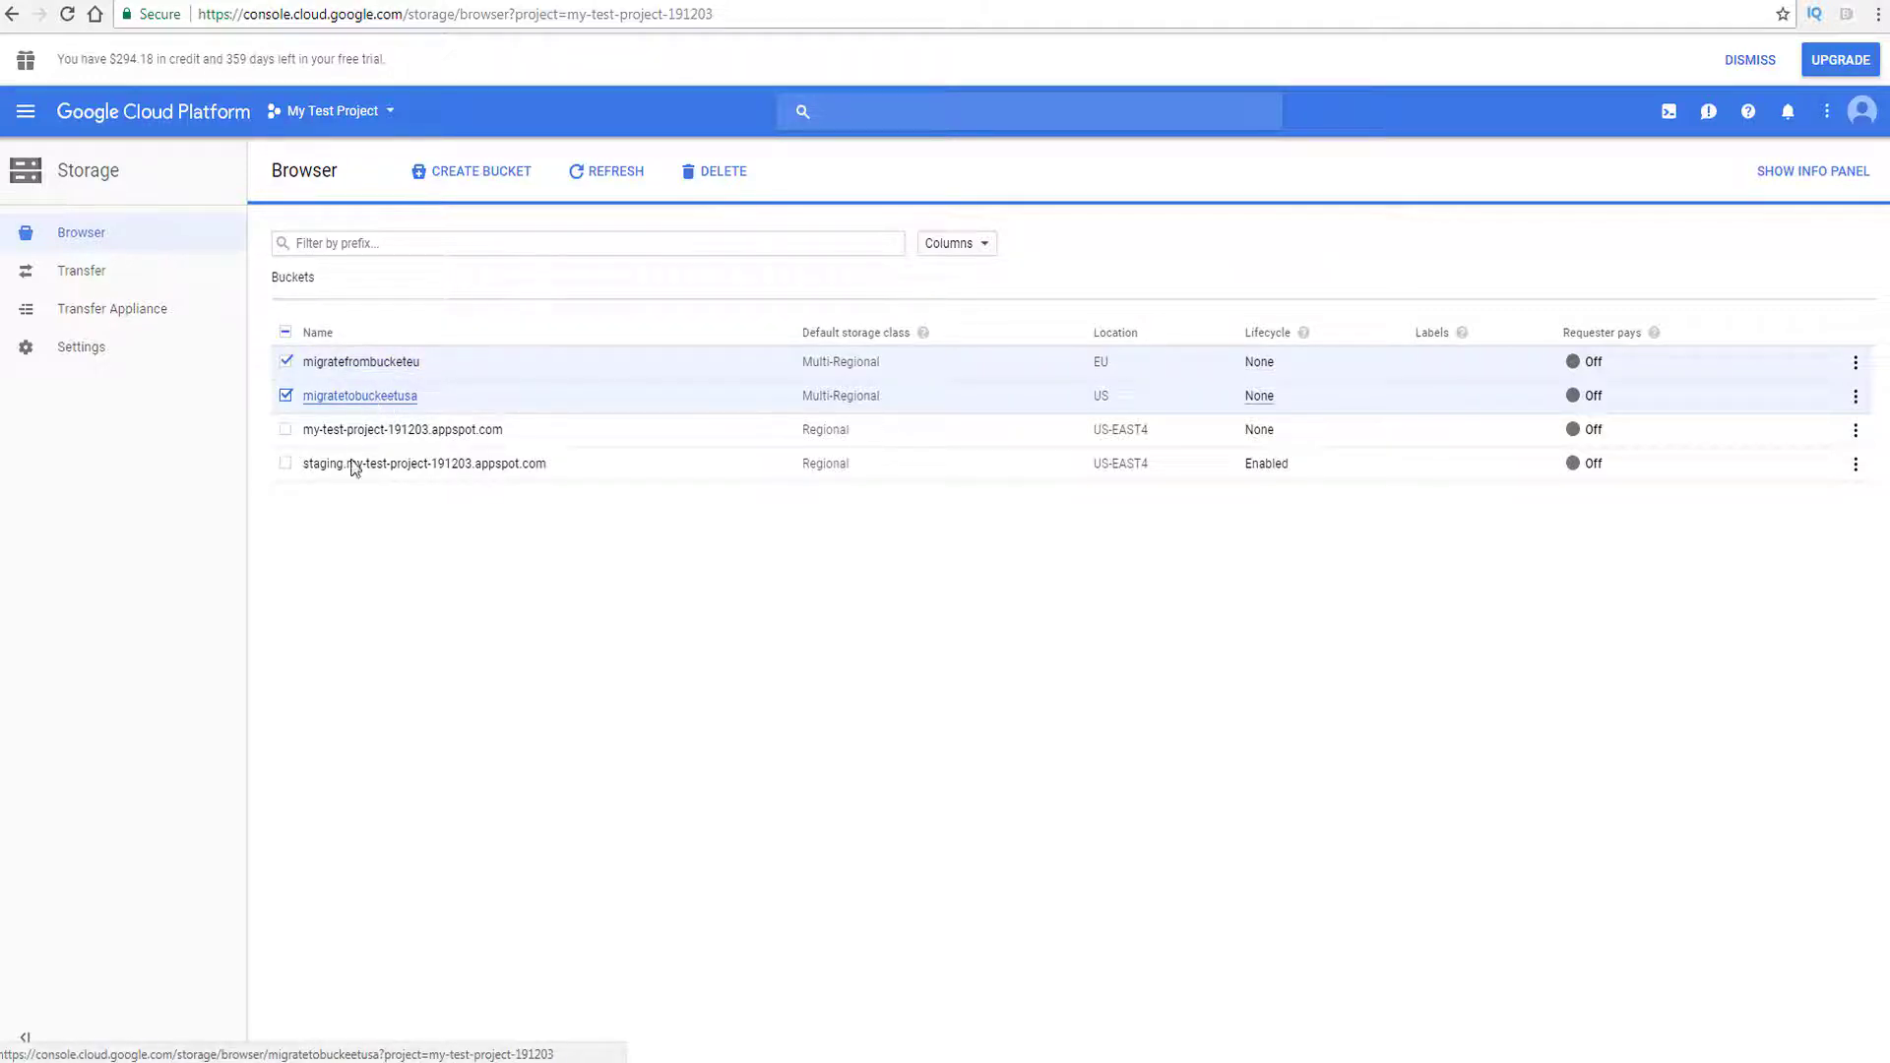
click(356, 363)
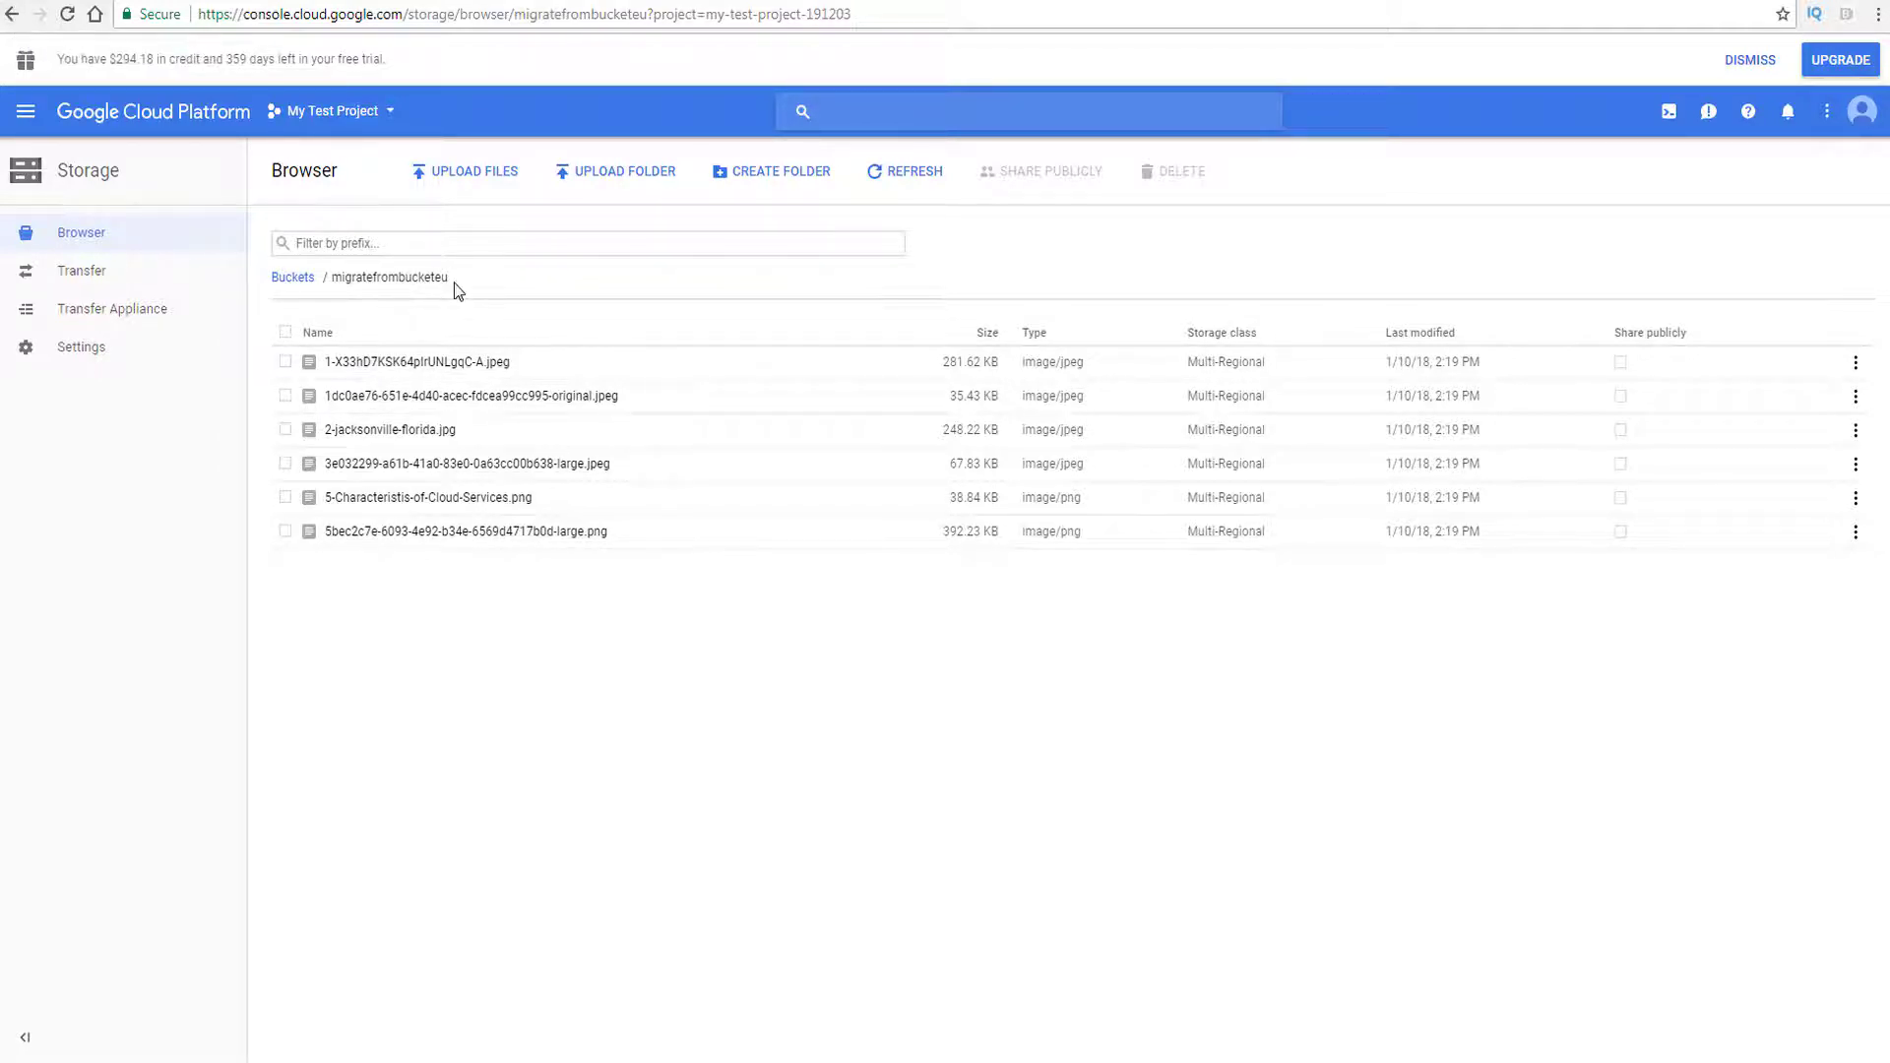
drag(450, 280, 340, 284)
click(21, 26)
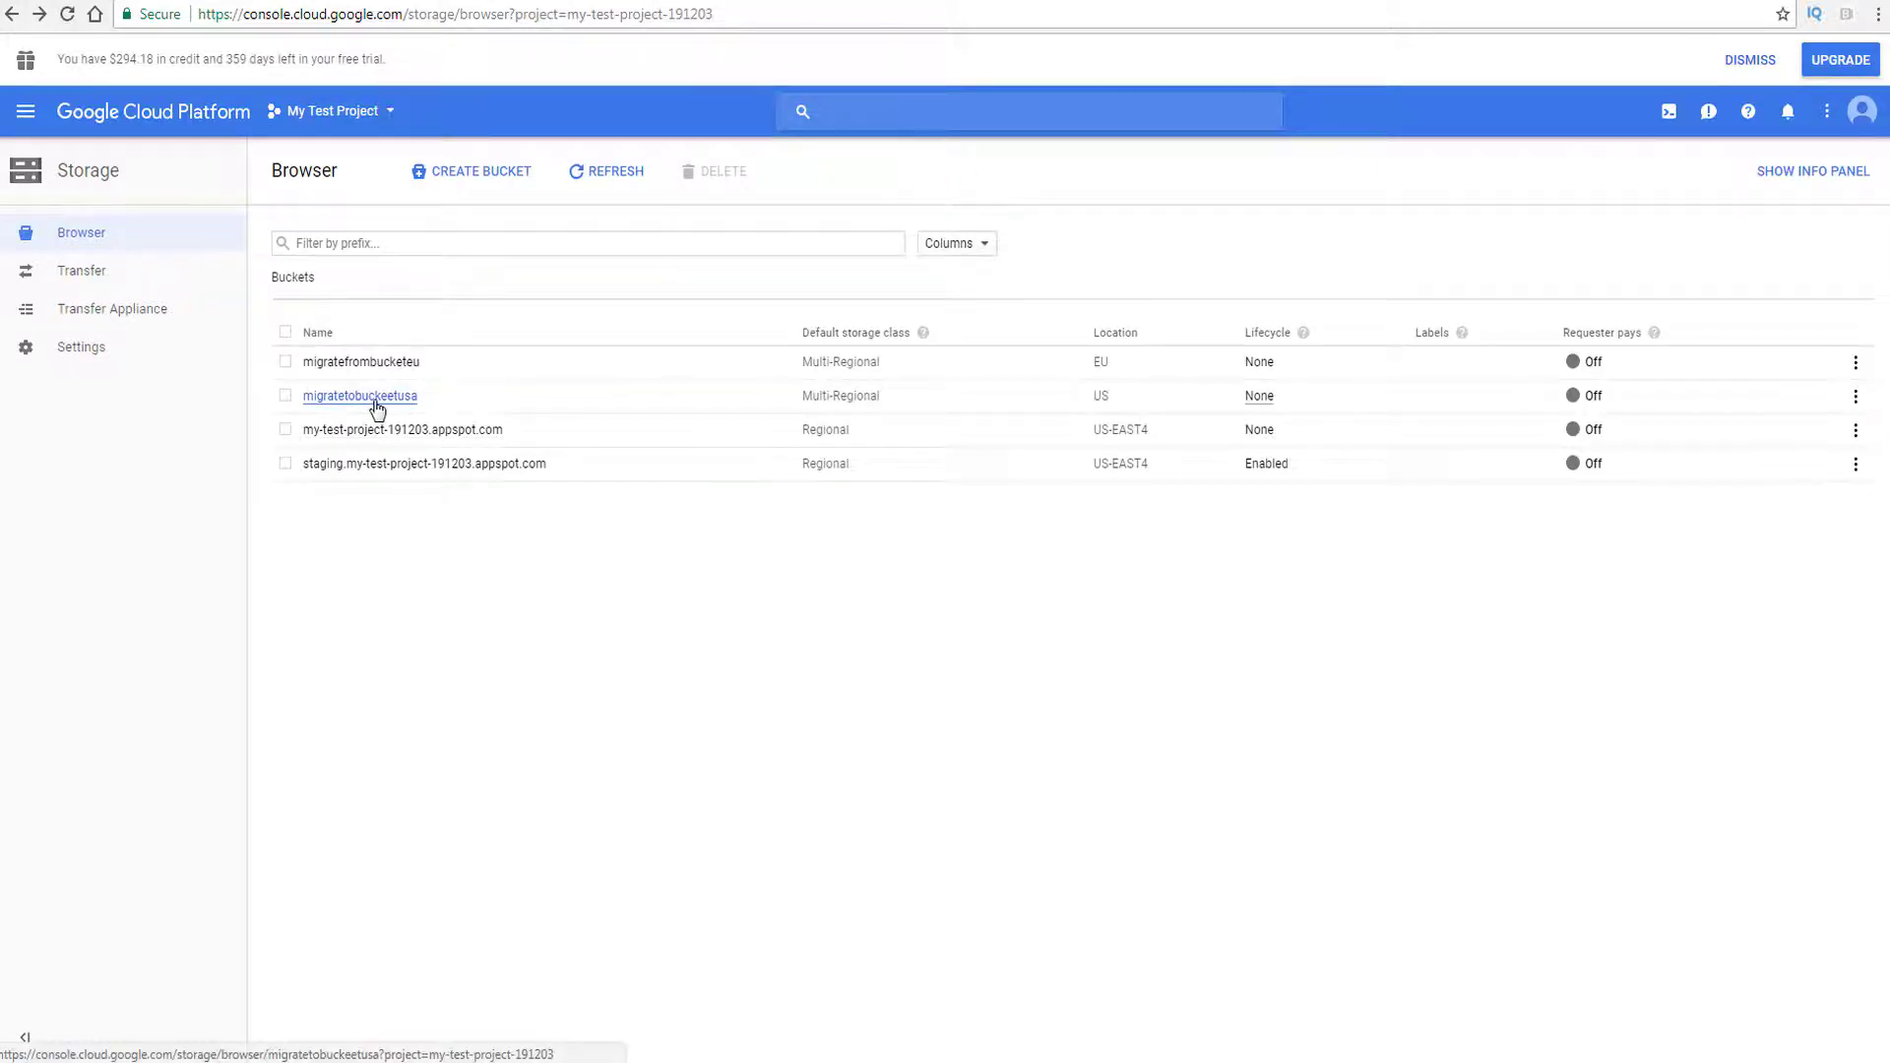
click(375, 402)
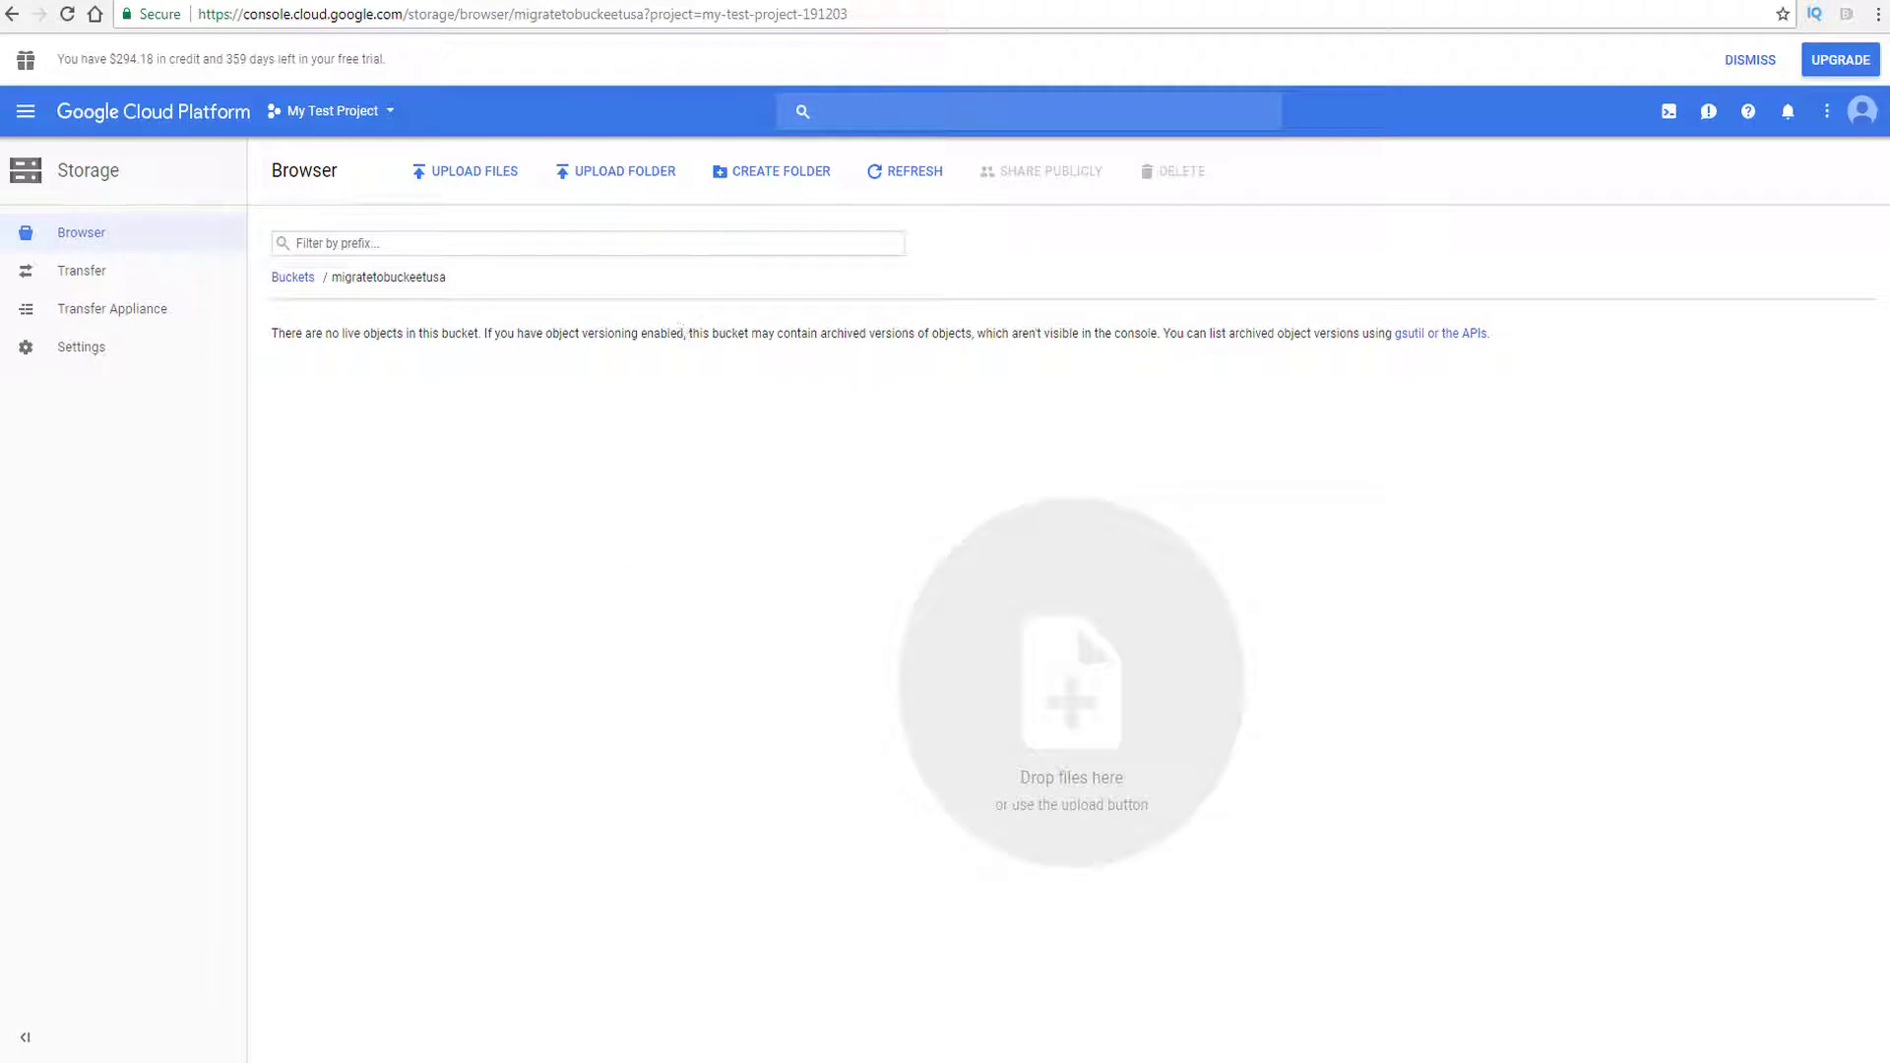
click(8, 20)
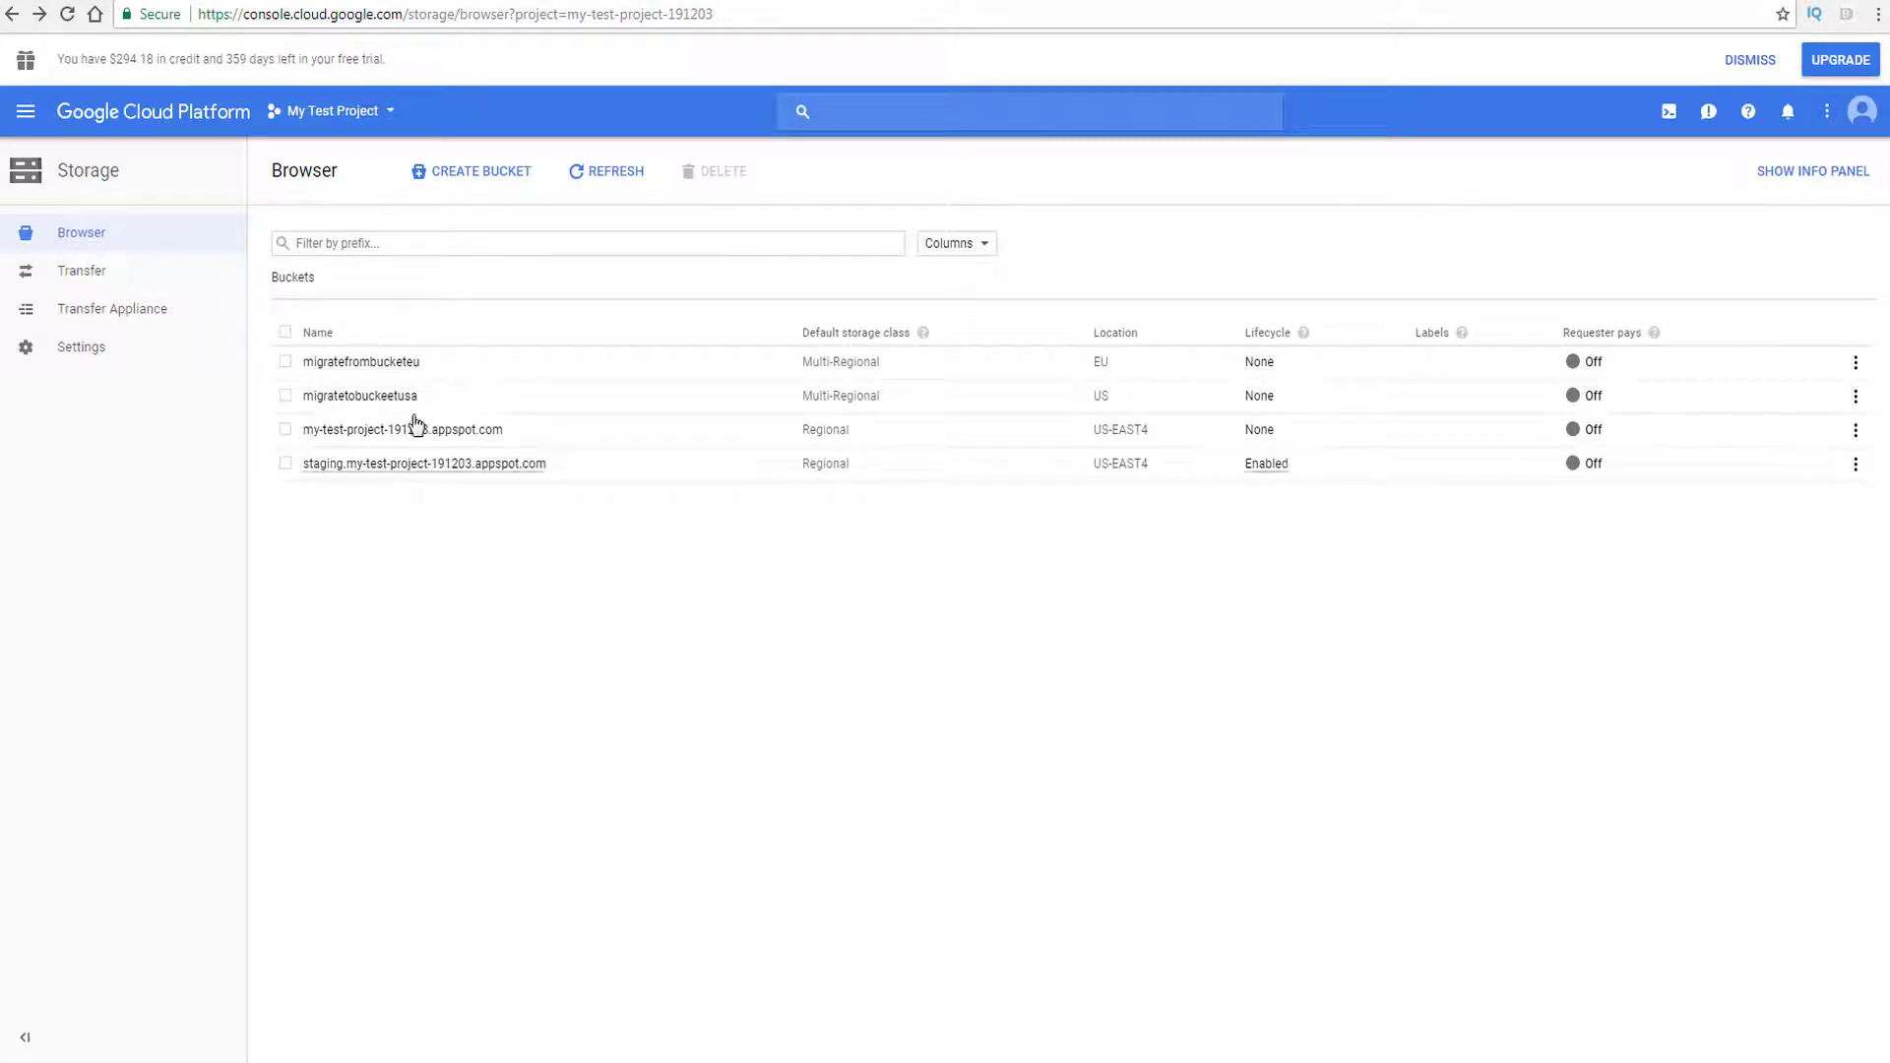
click(364, 364)
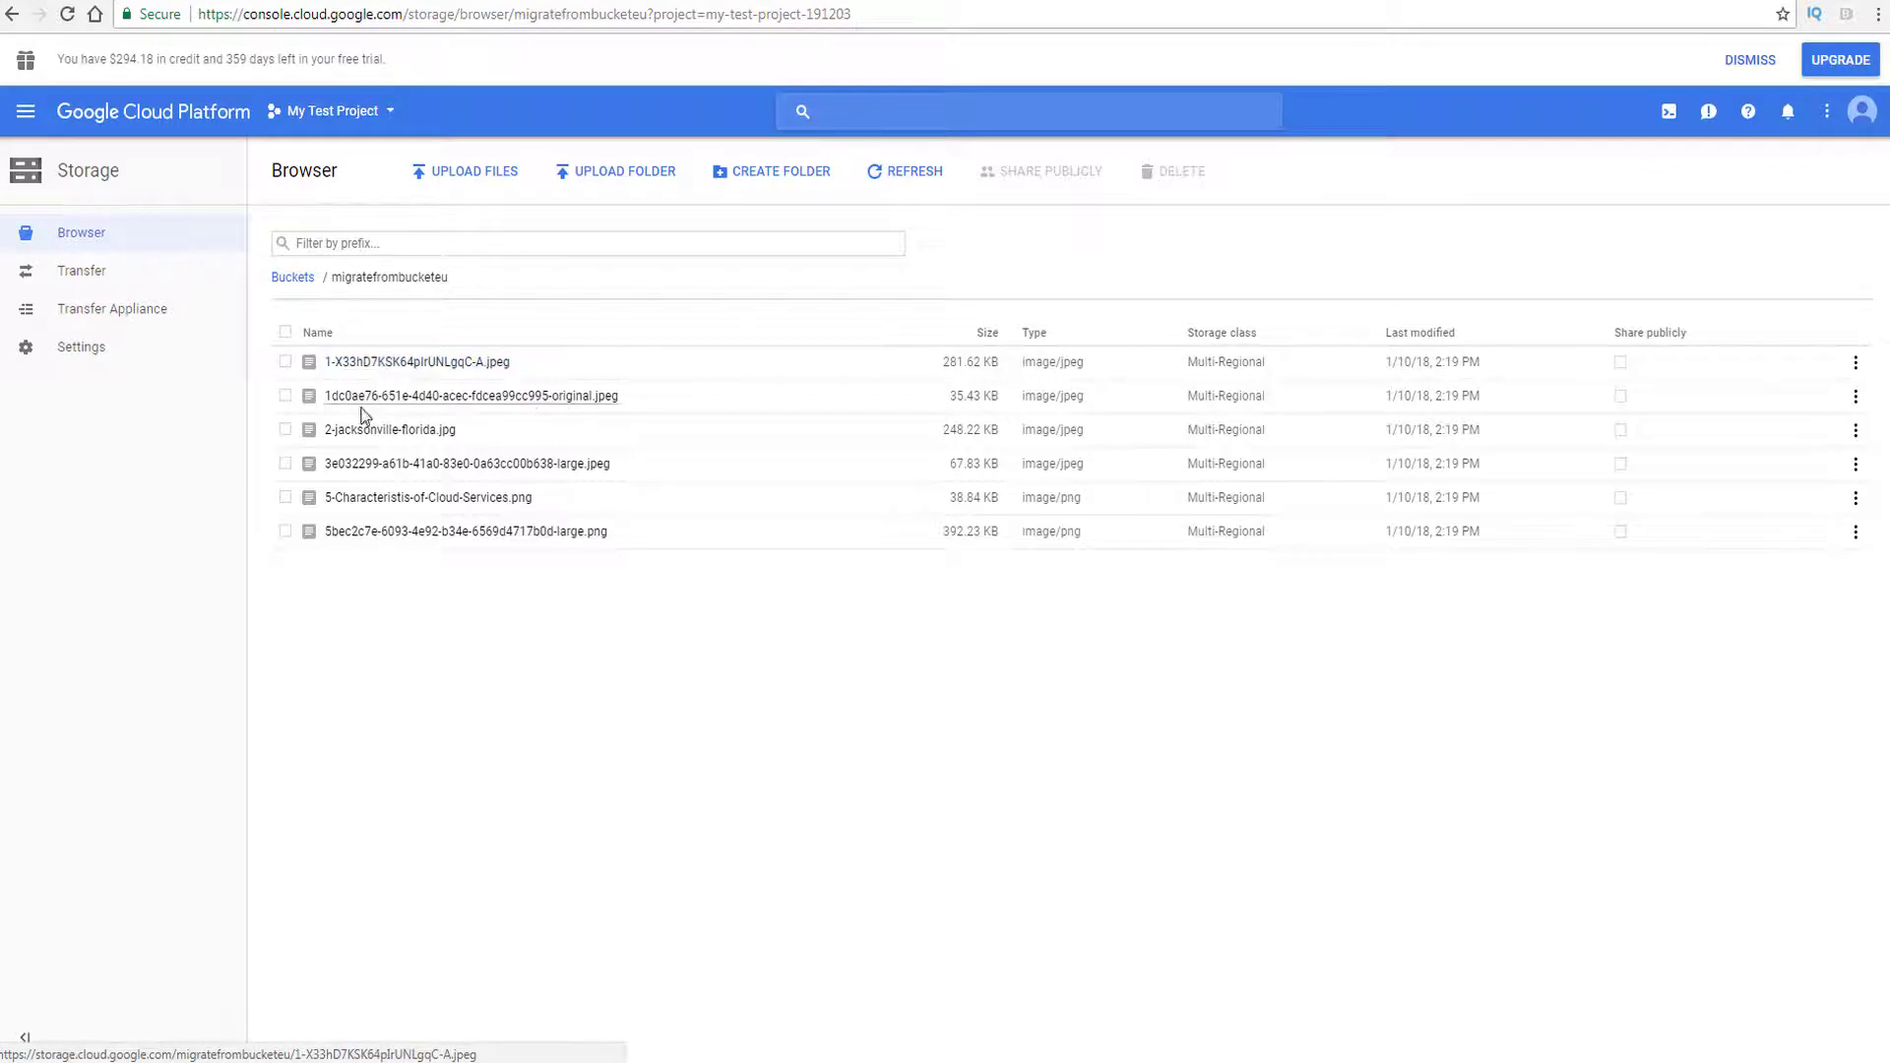
click(12, 14)
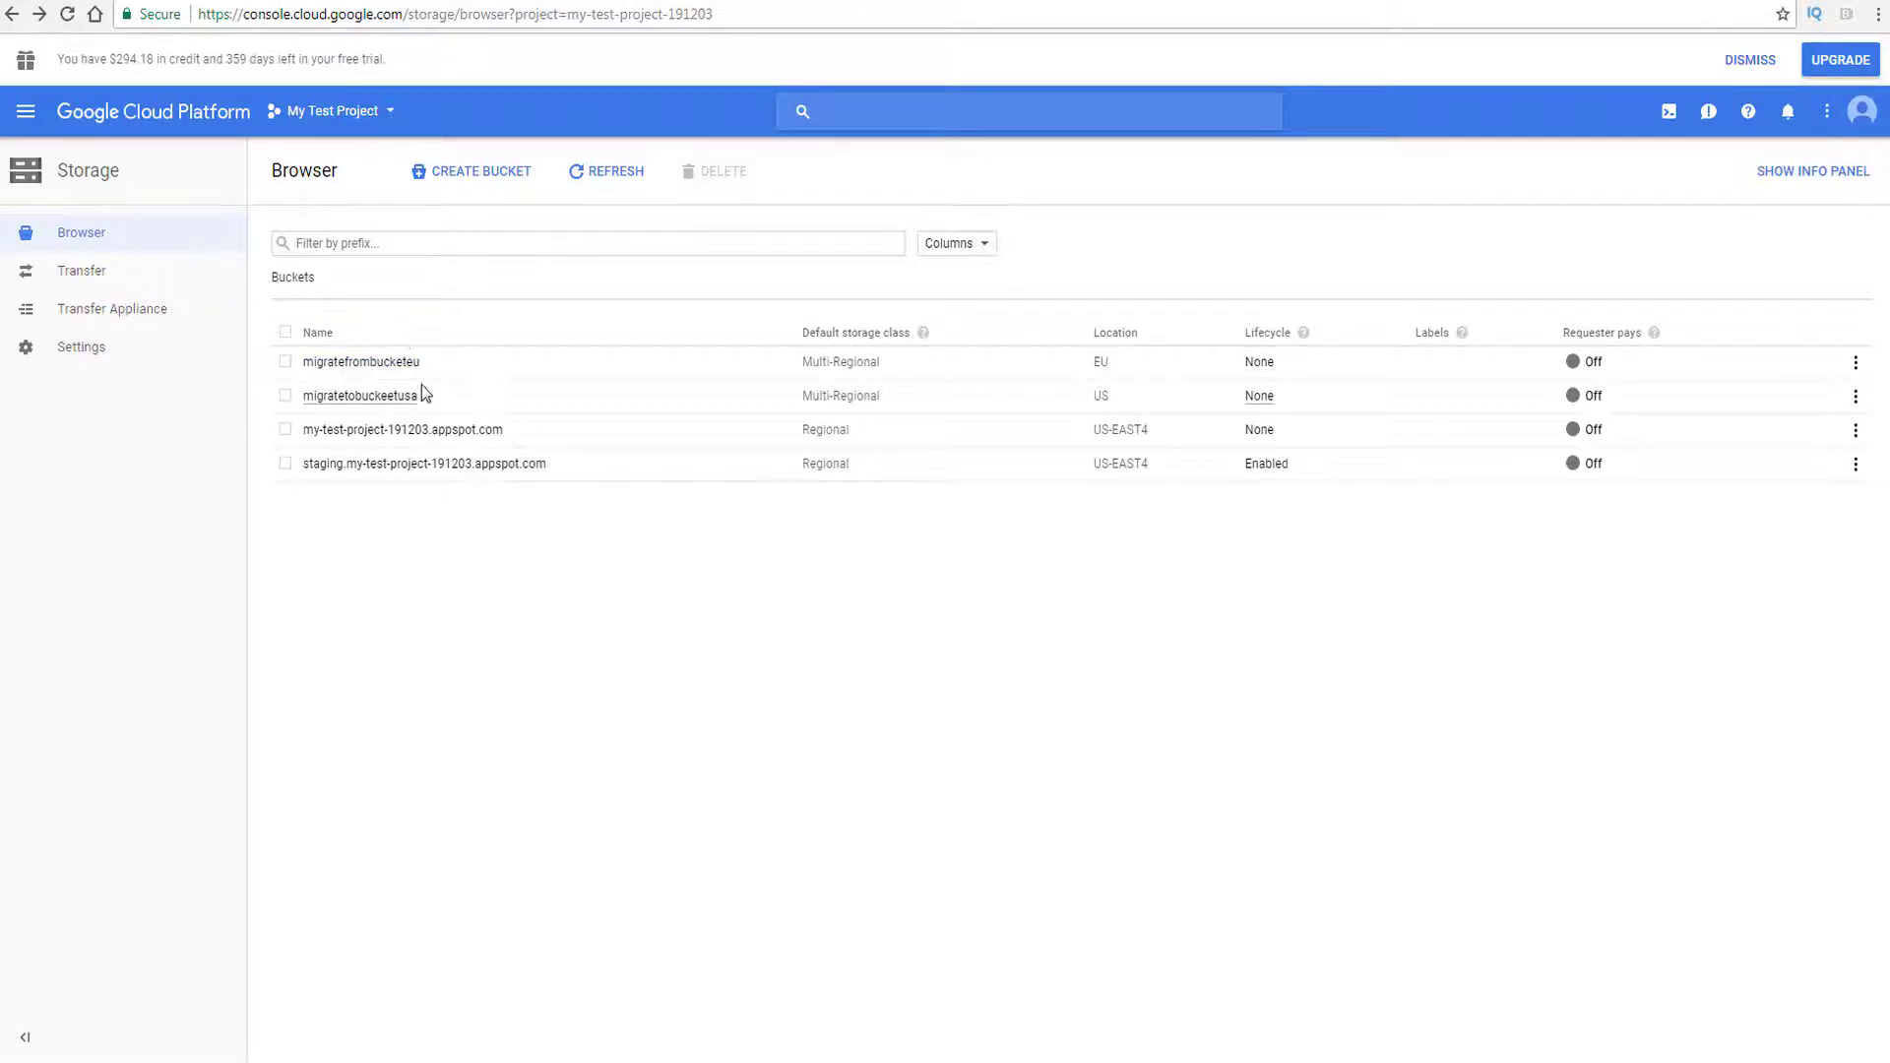
Step: Start creating a new Cloud Storage transfer job
click(87, 276)
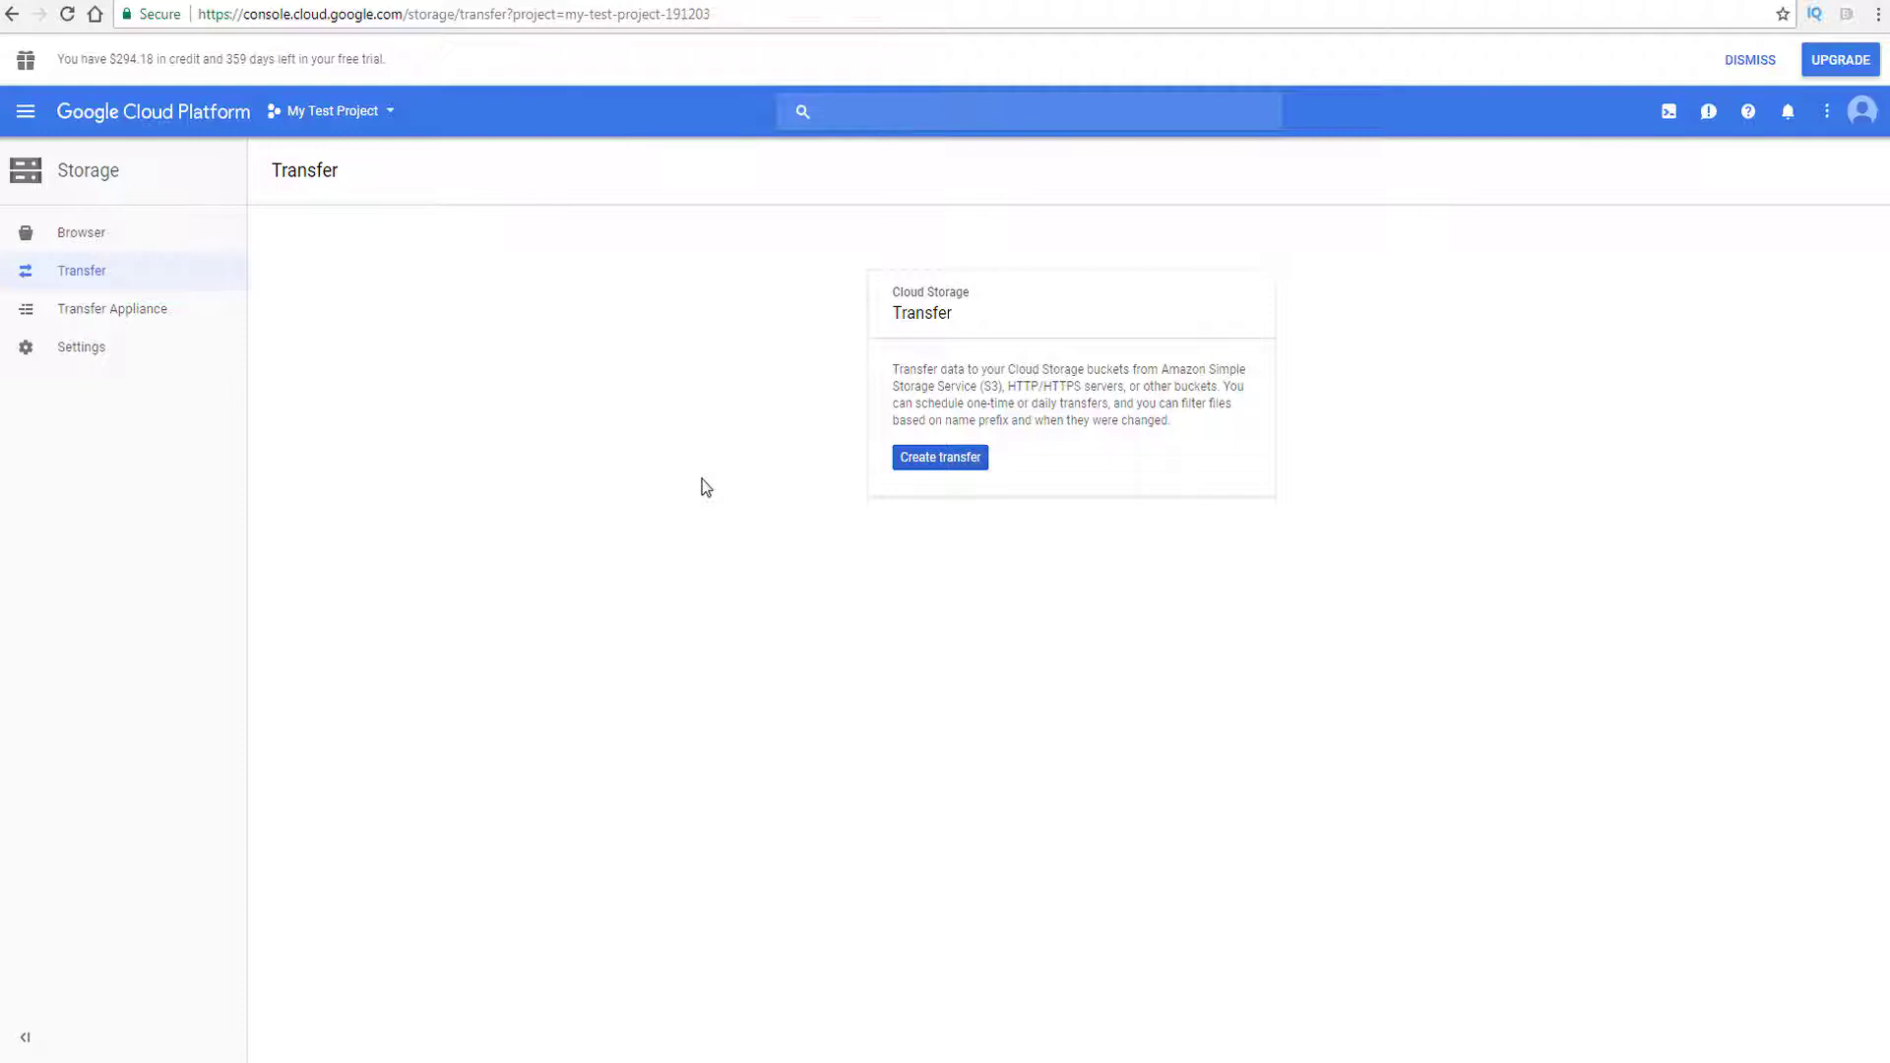
click(957, 460)
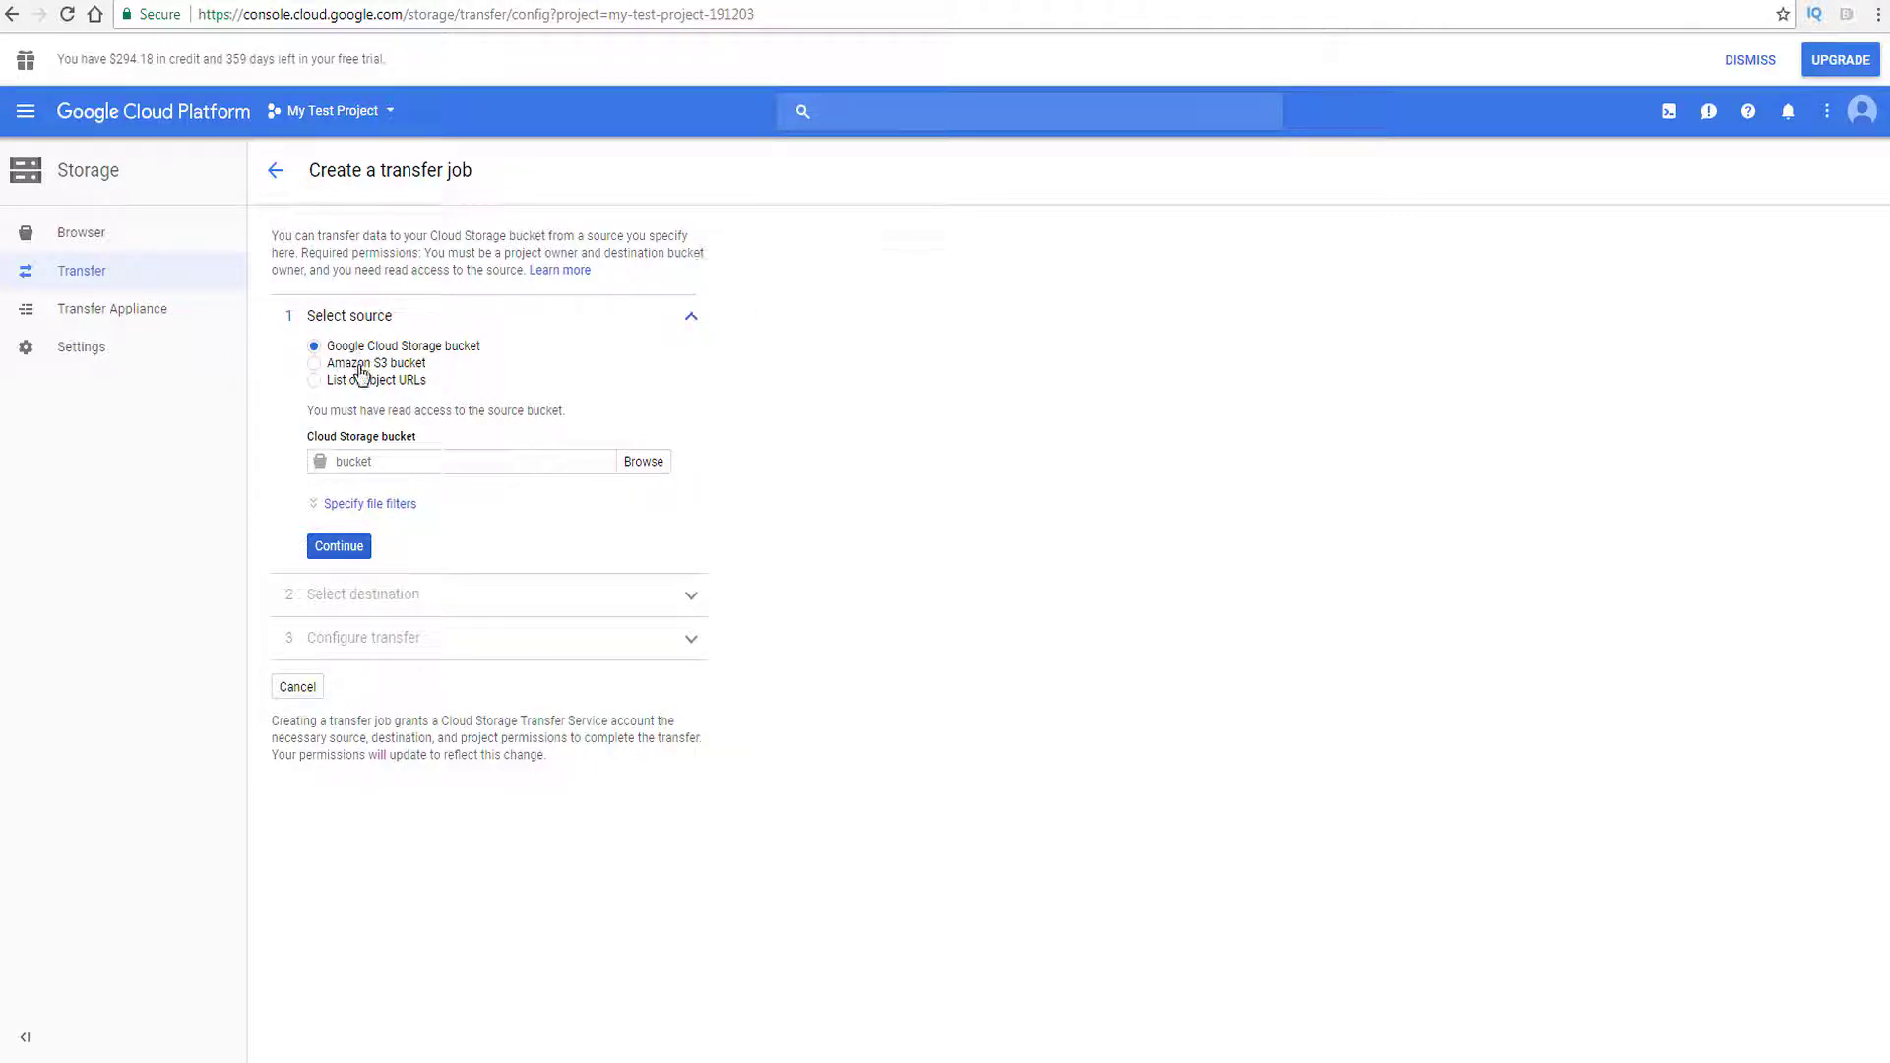
Step: Review the Amazon S3 bucket and List of object URLs source options, returning to Google Cloud Storage bucket
click(314, 367)
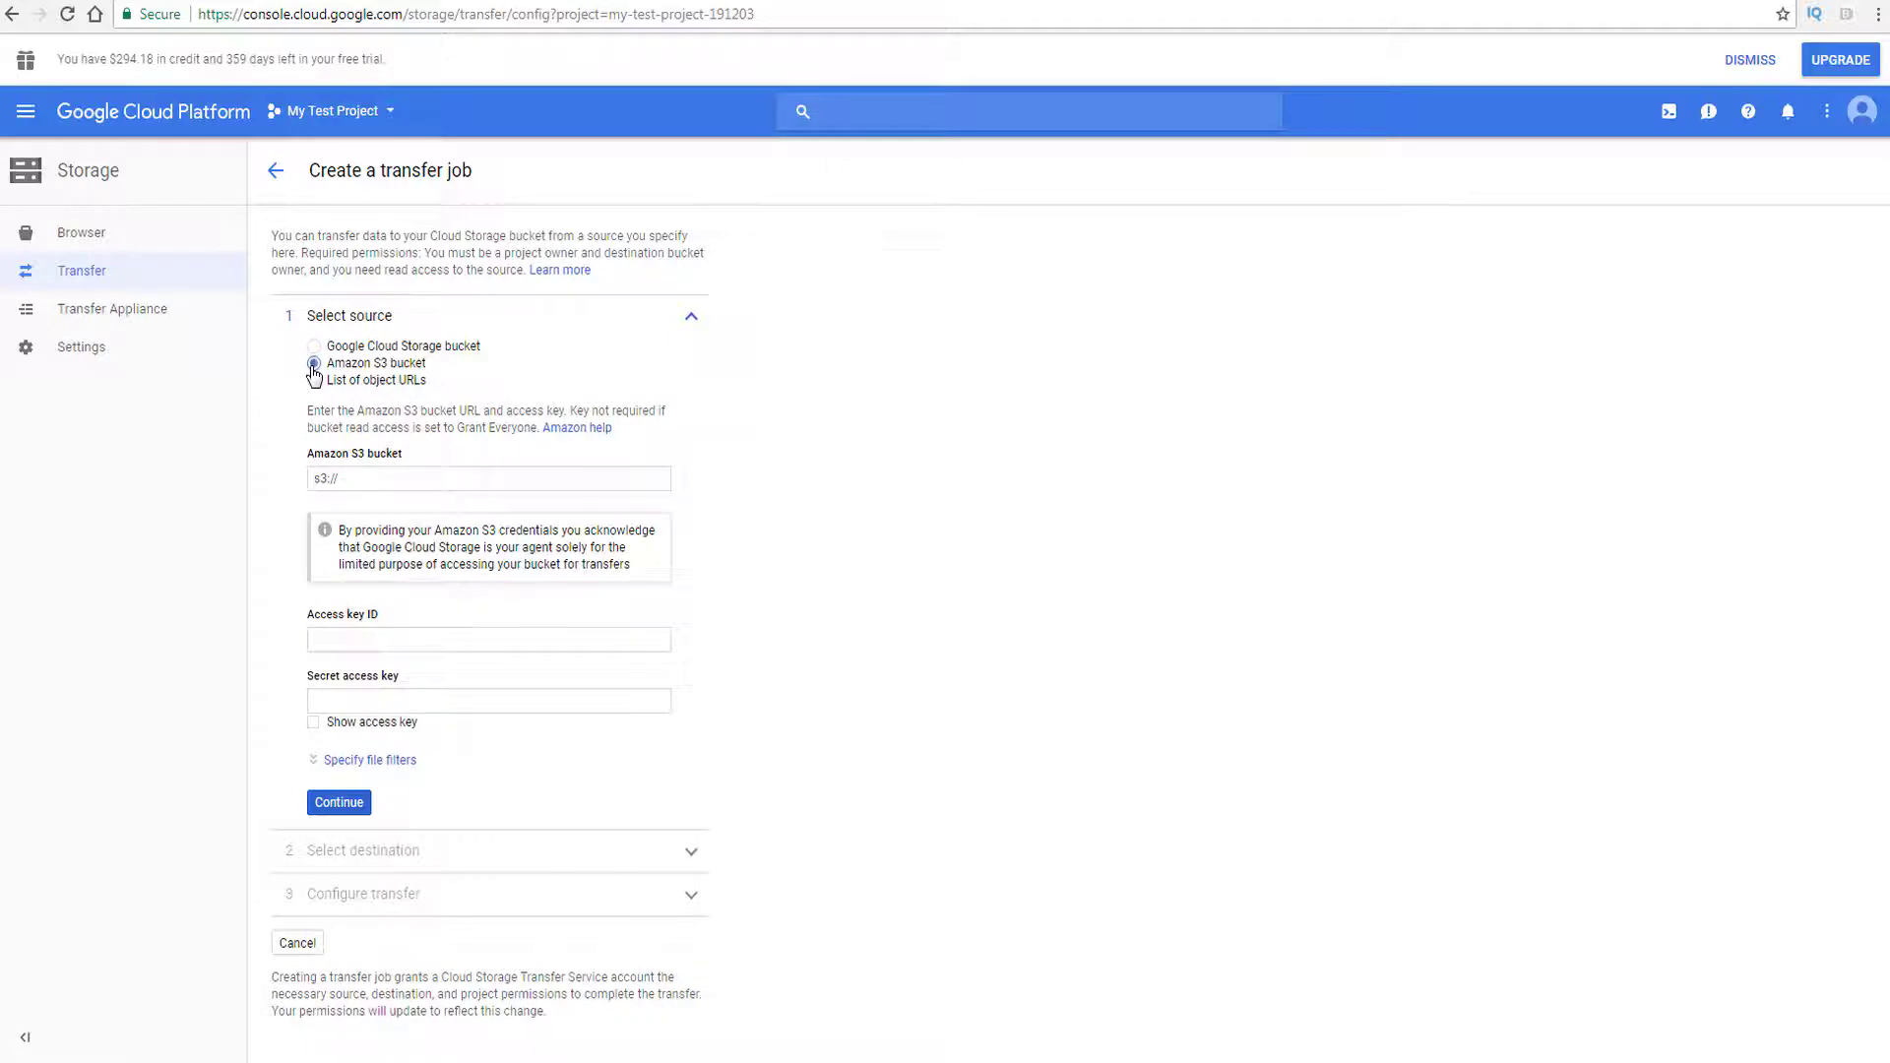
click(367, 481)
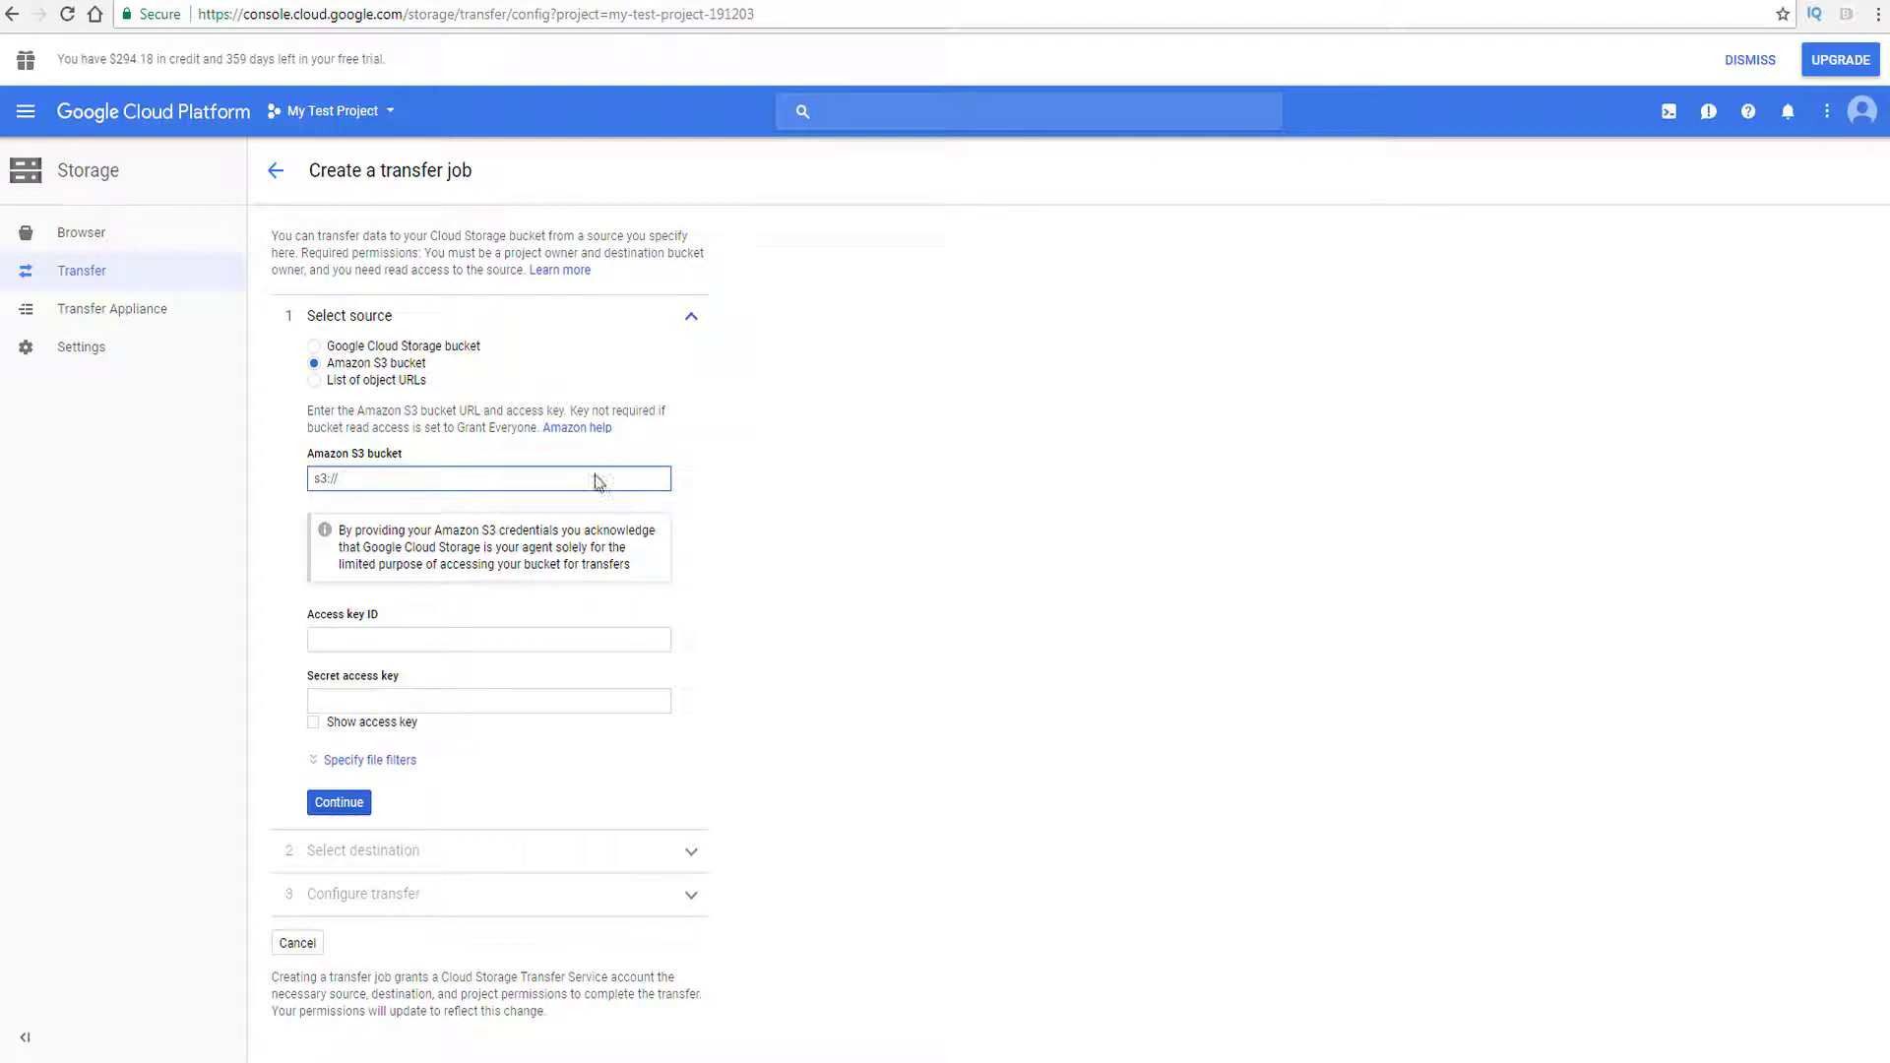
click(314, 382)
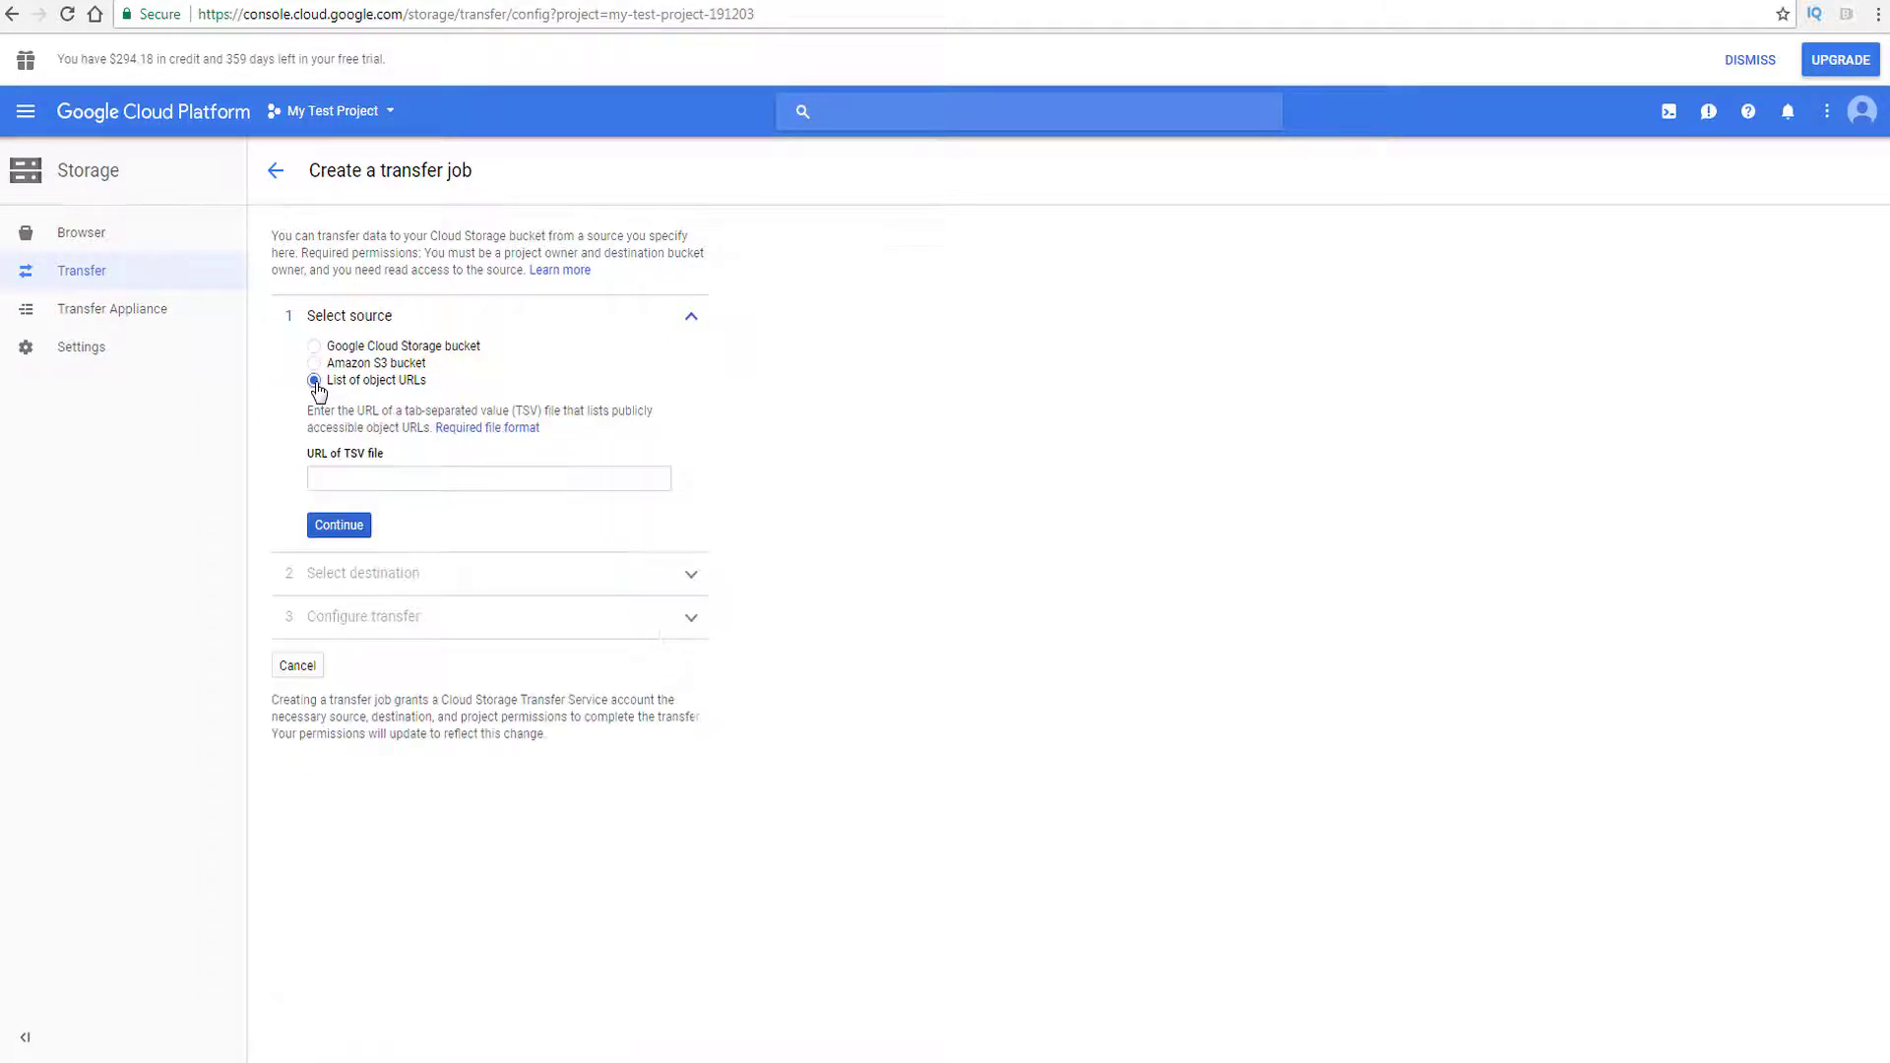
click(356, 475)
click(315, 348)
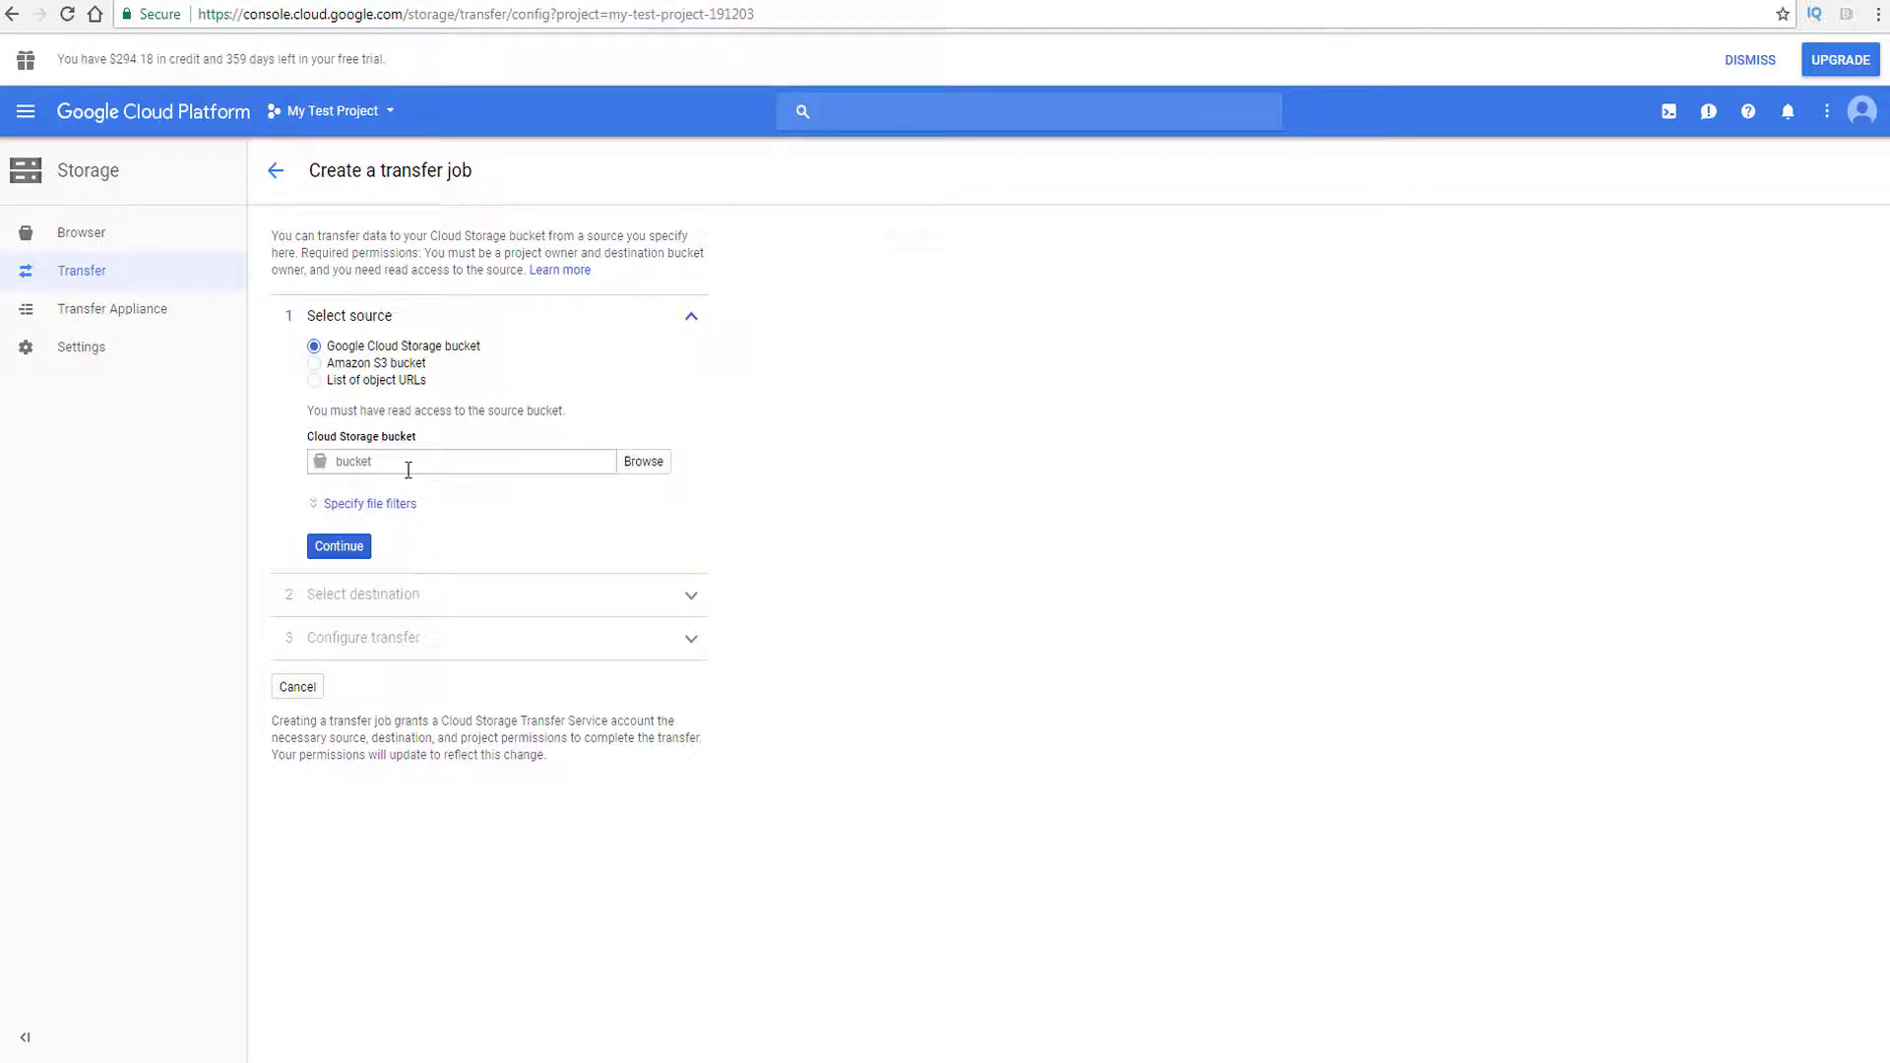
Step: Choose migratefrombucketeu as the source bucket of the transfer job
click(642, 470)
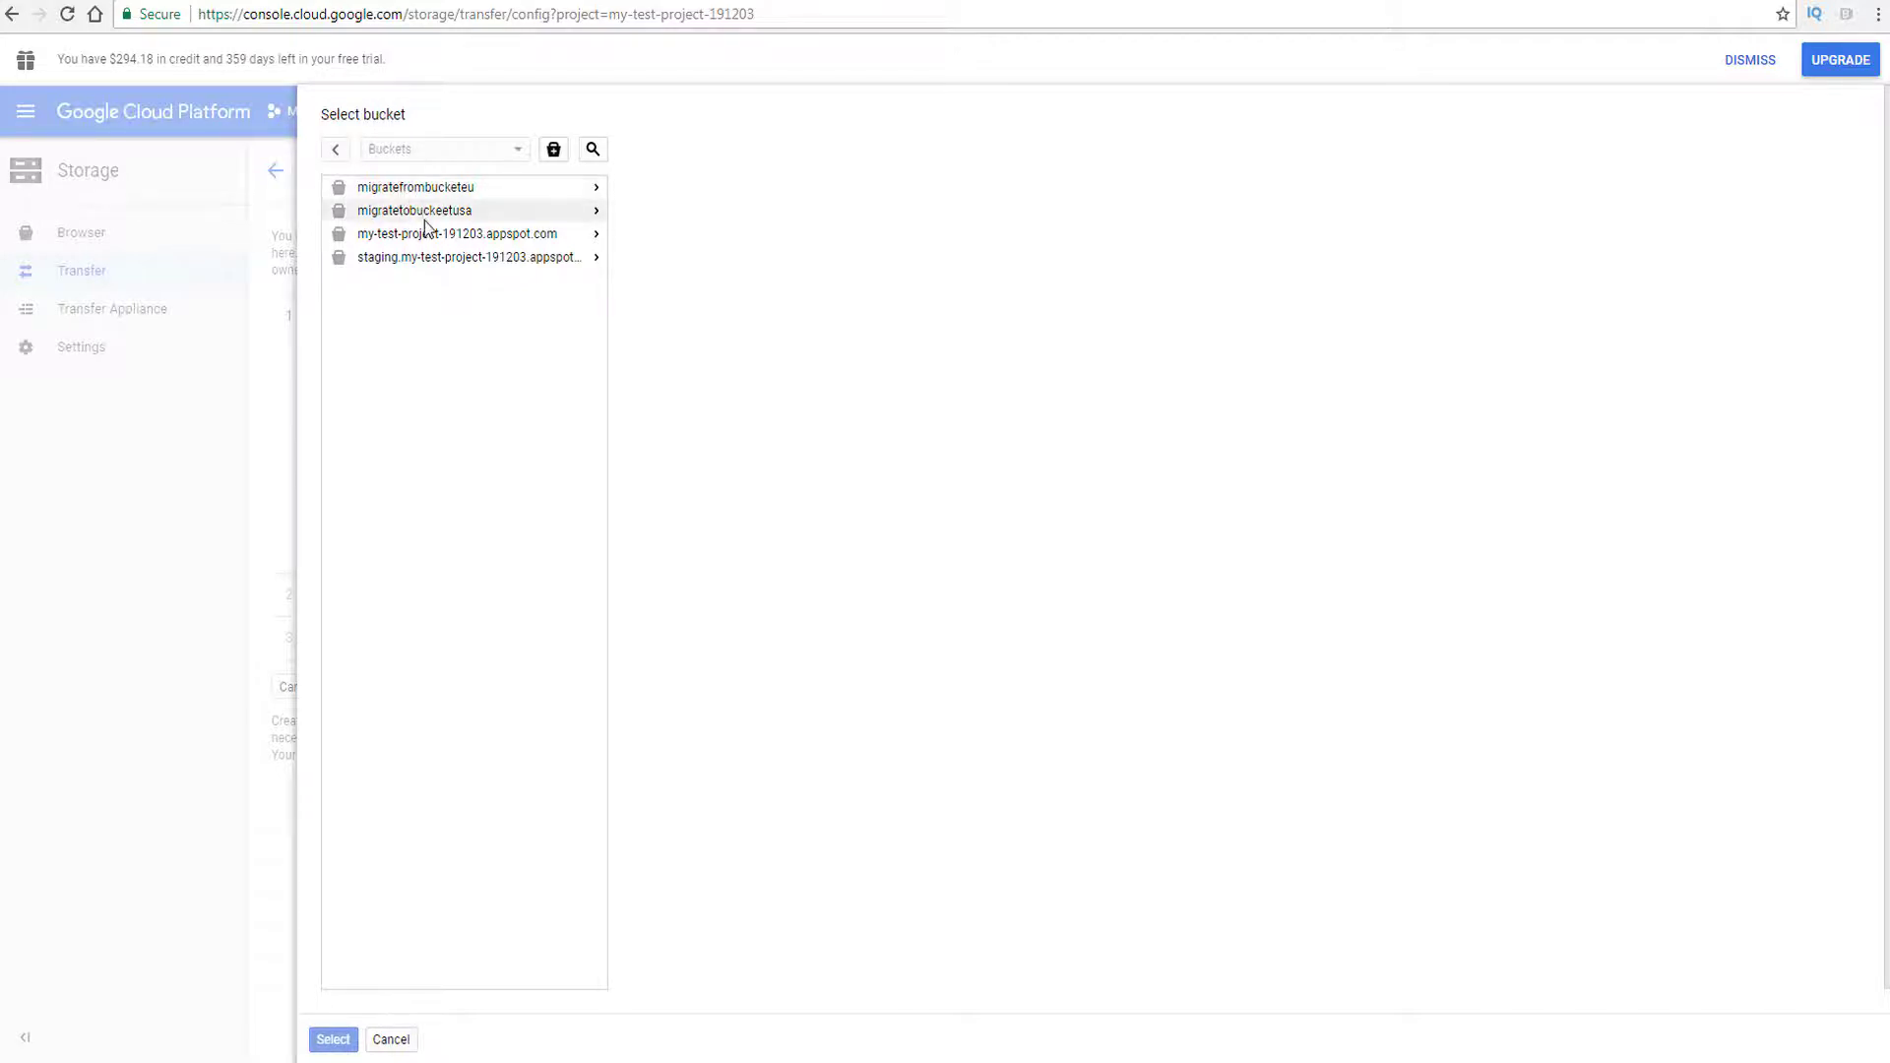
click(397, 1047)
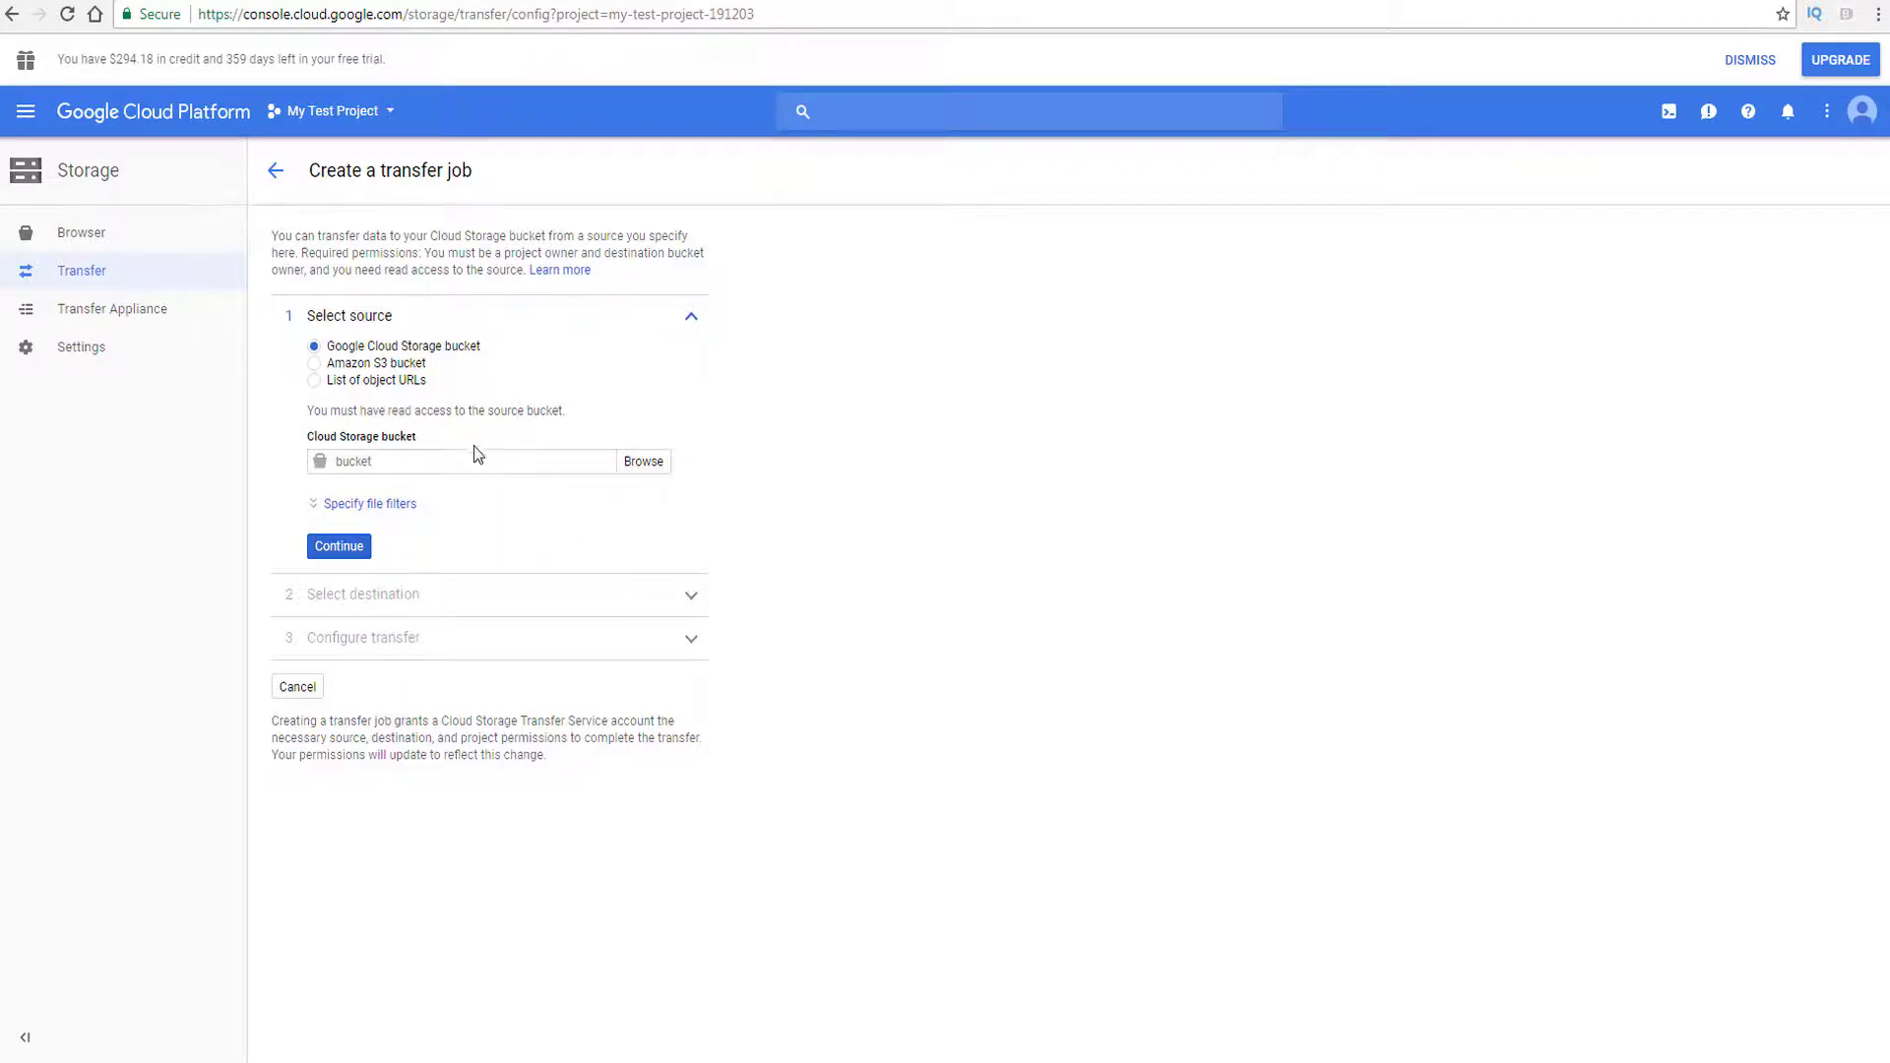
click(647, 469)
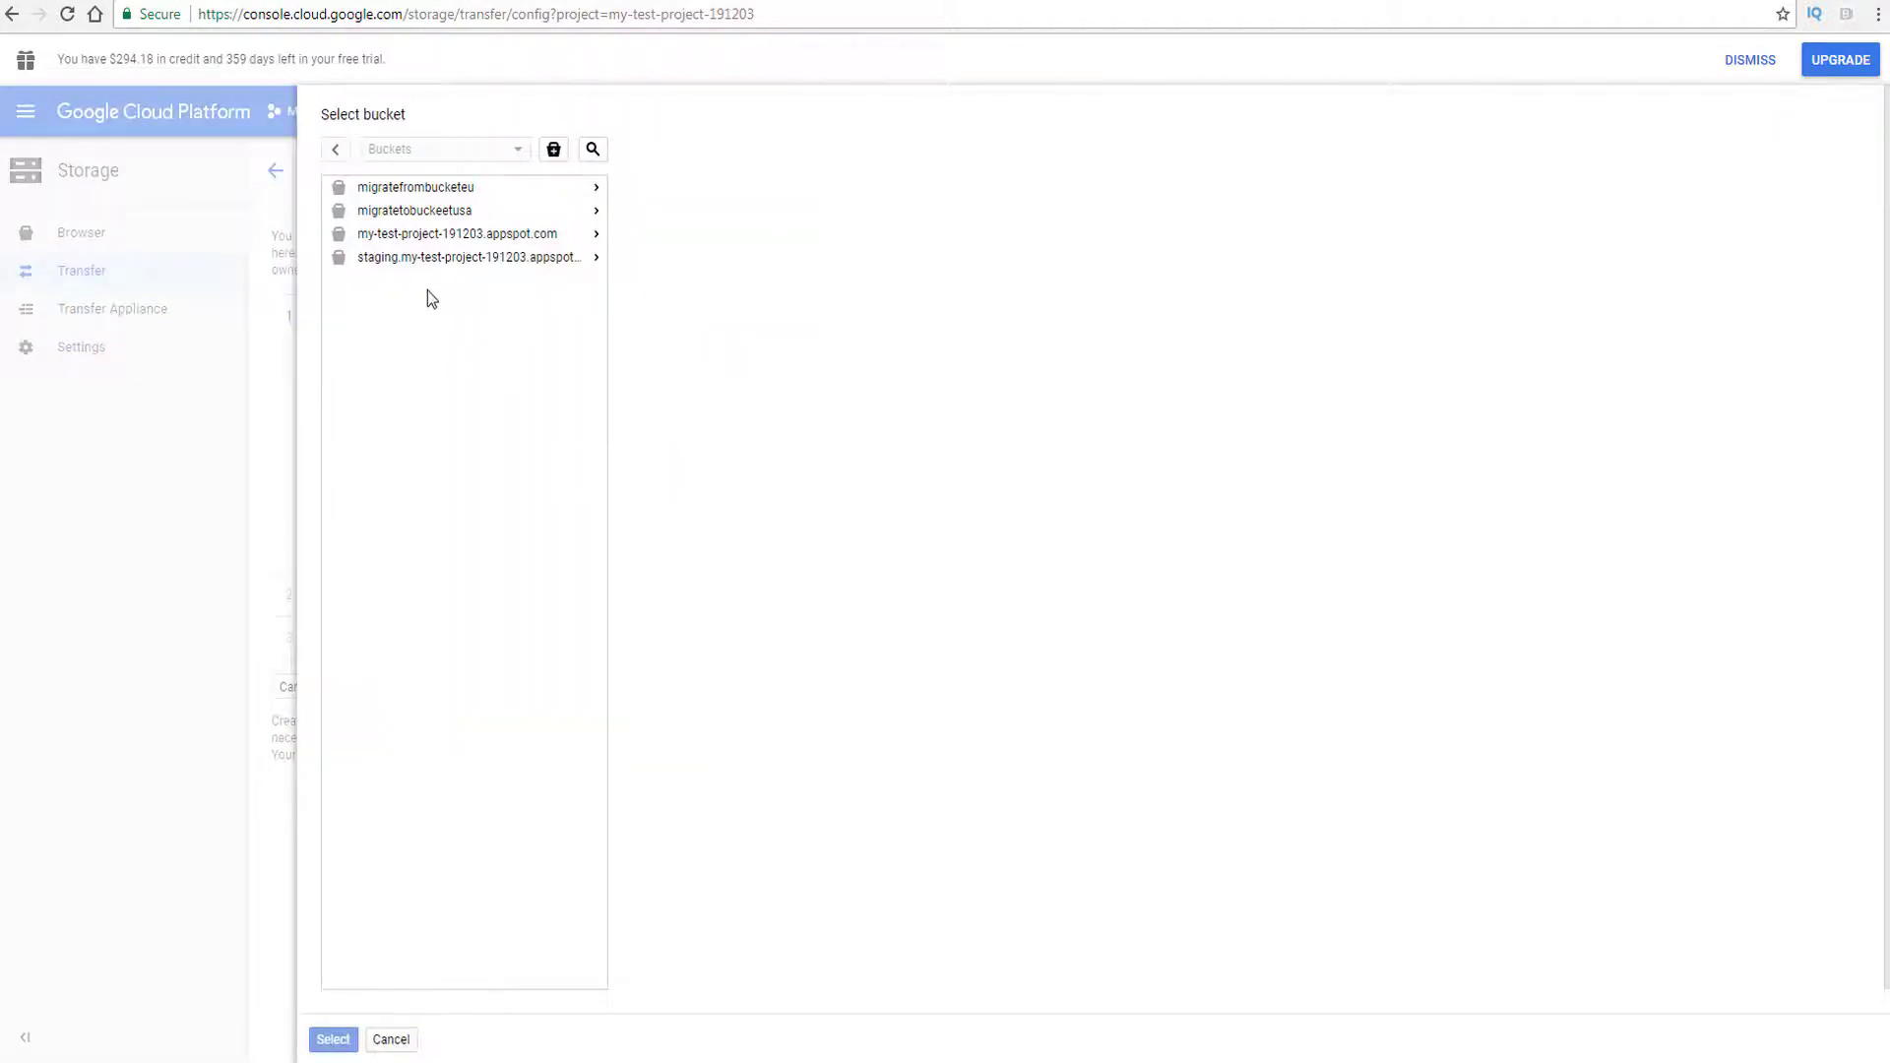
click(436, 196)
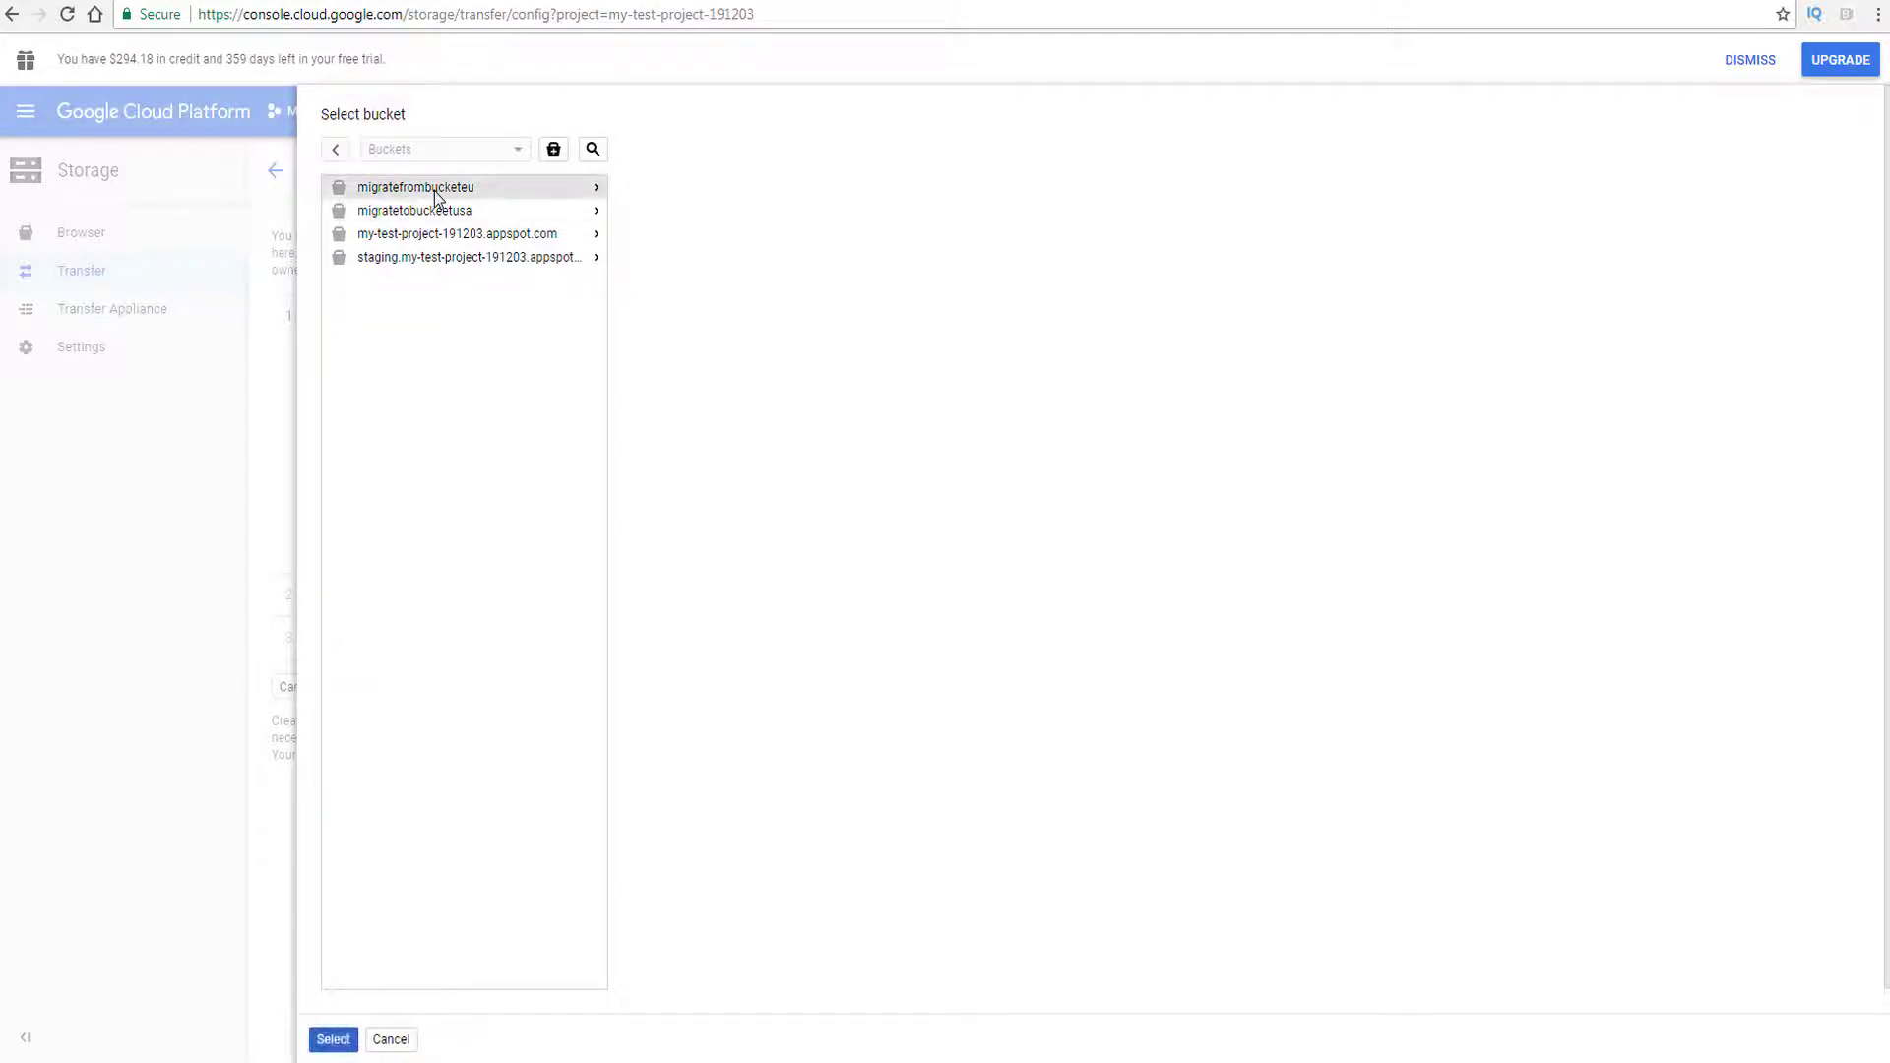
click(333, 1042)
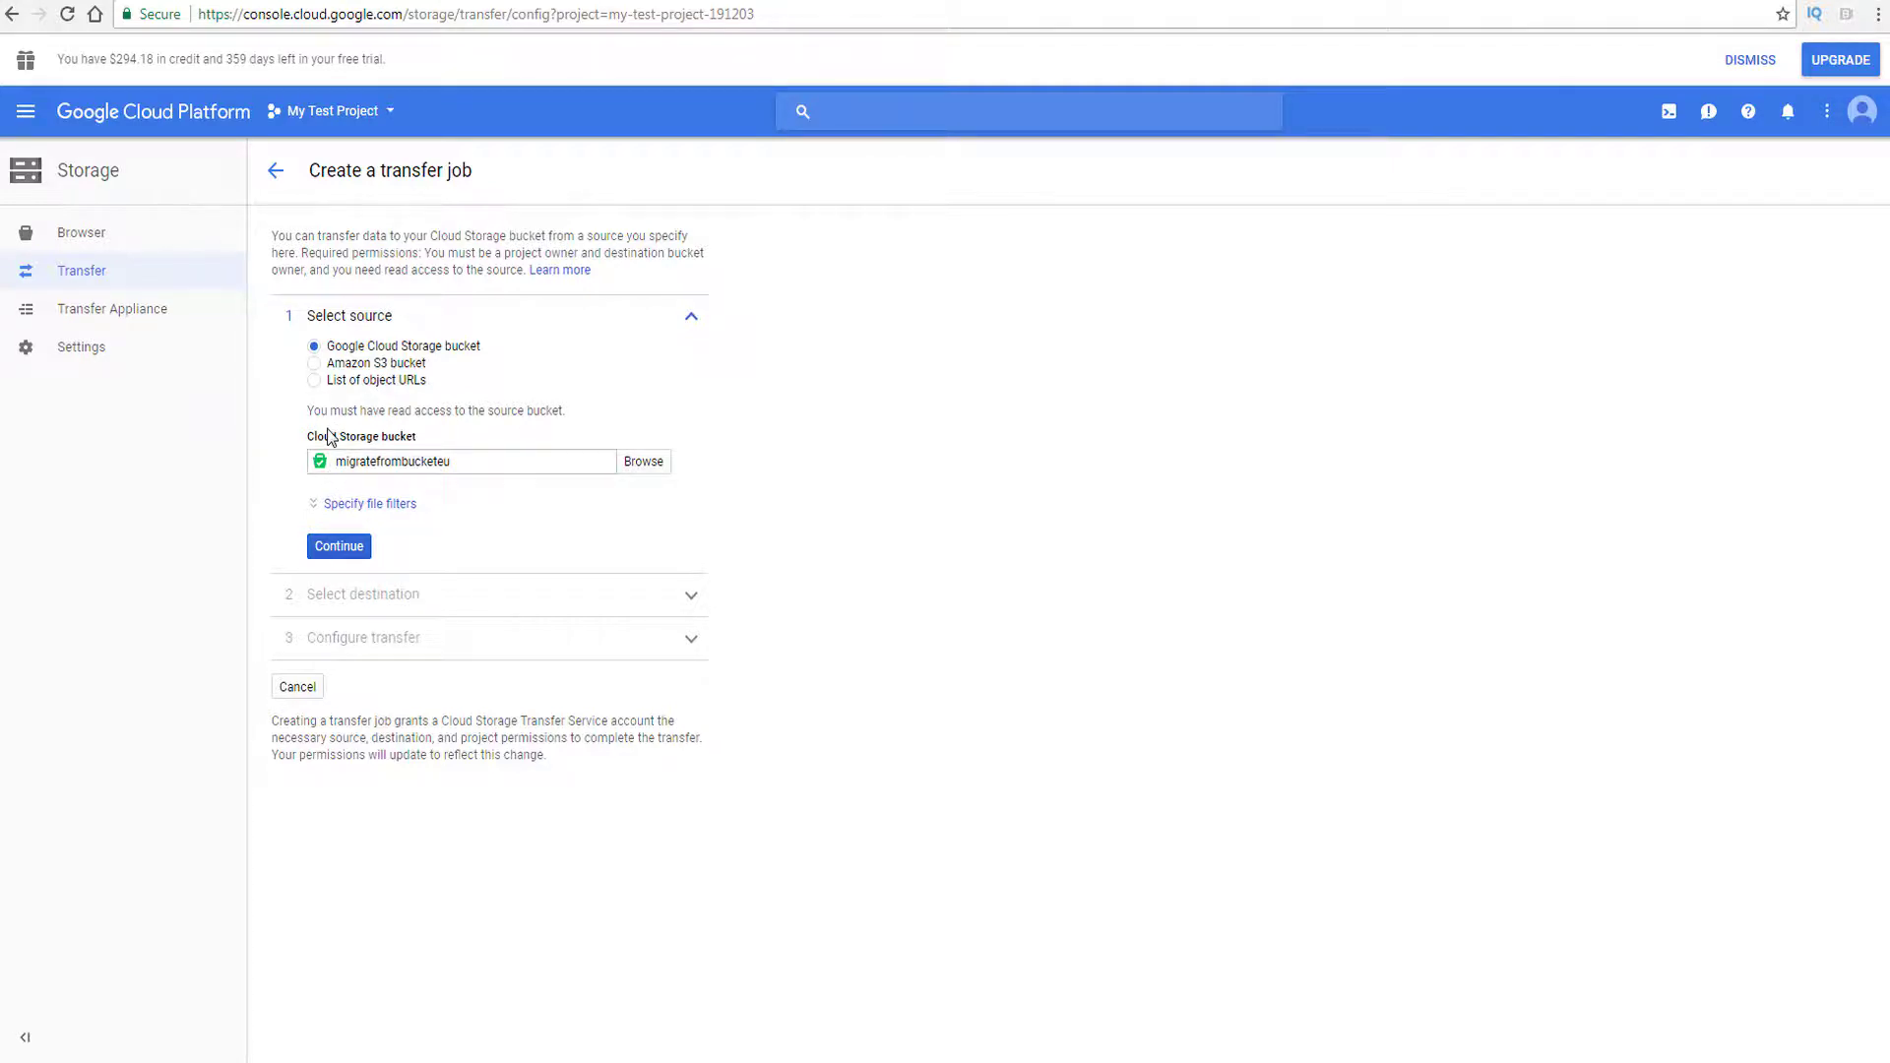
Step: Review the file filter options for the source bucket and hide them again
click(360, 504)
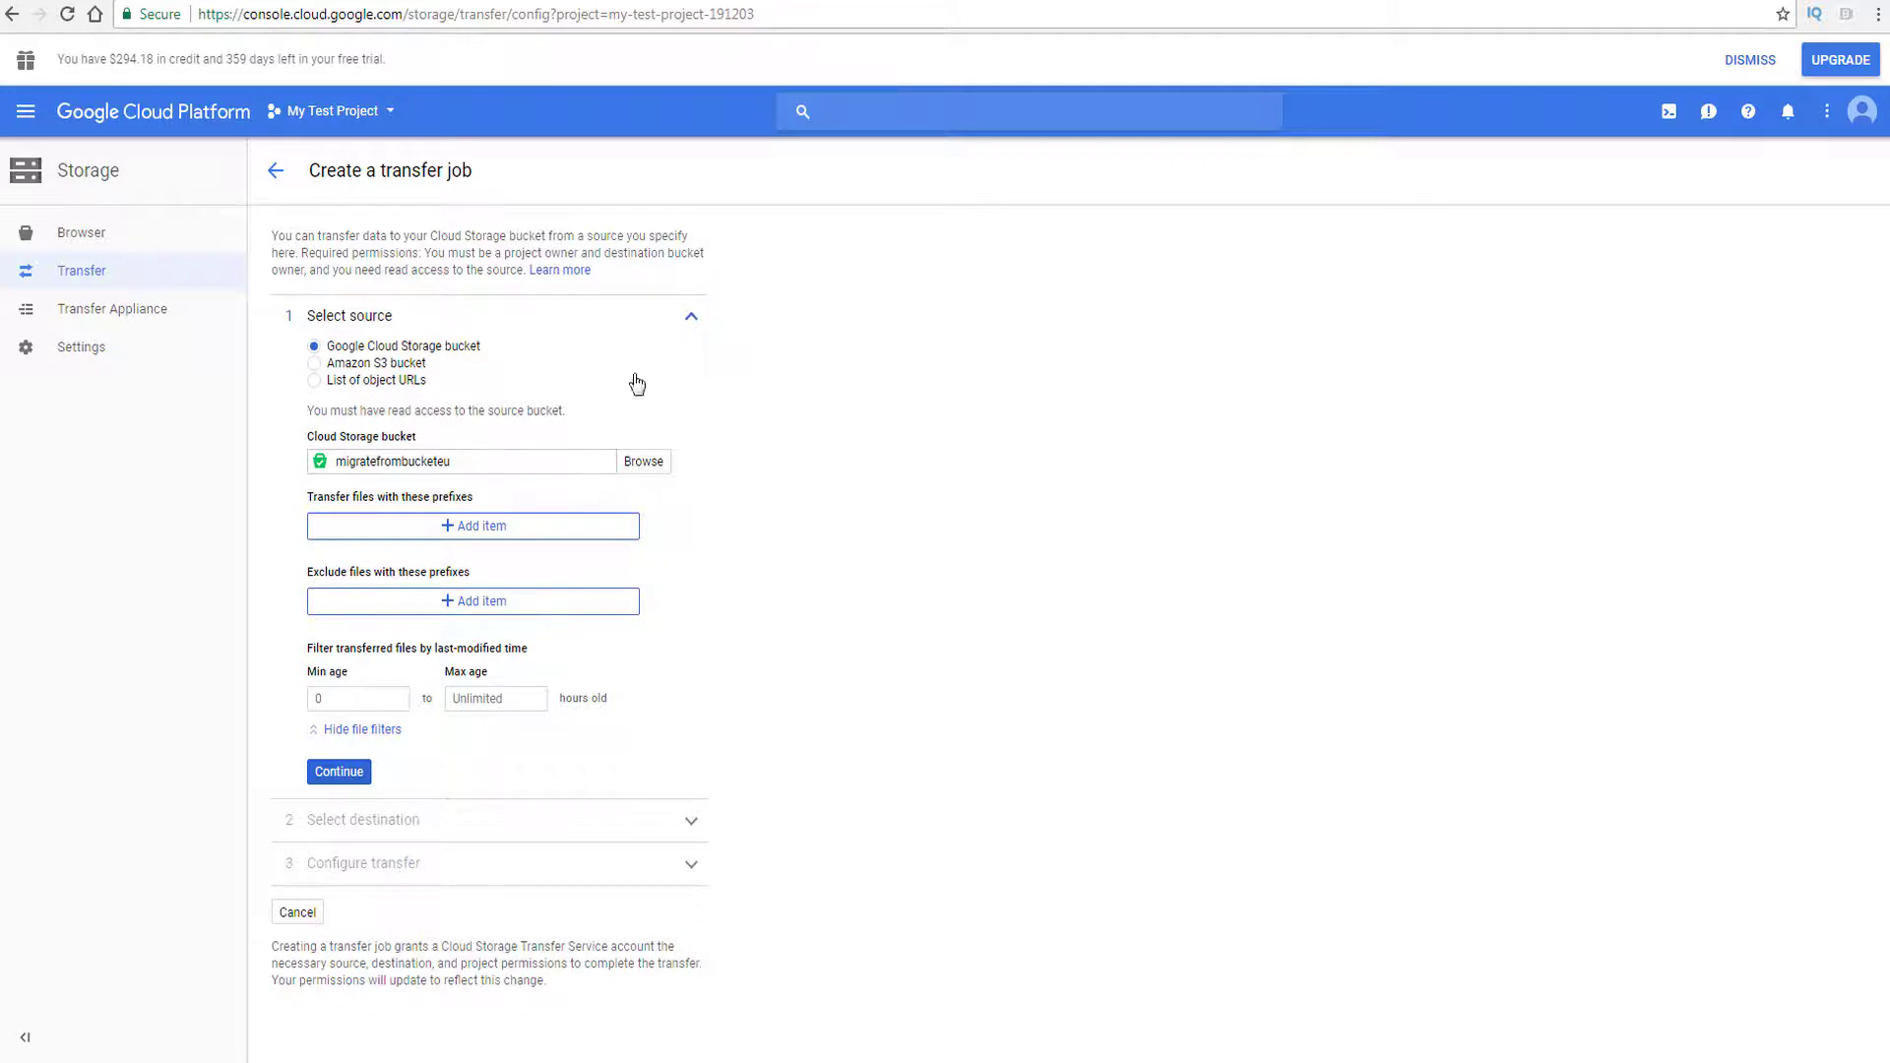
click(692, 319)
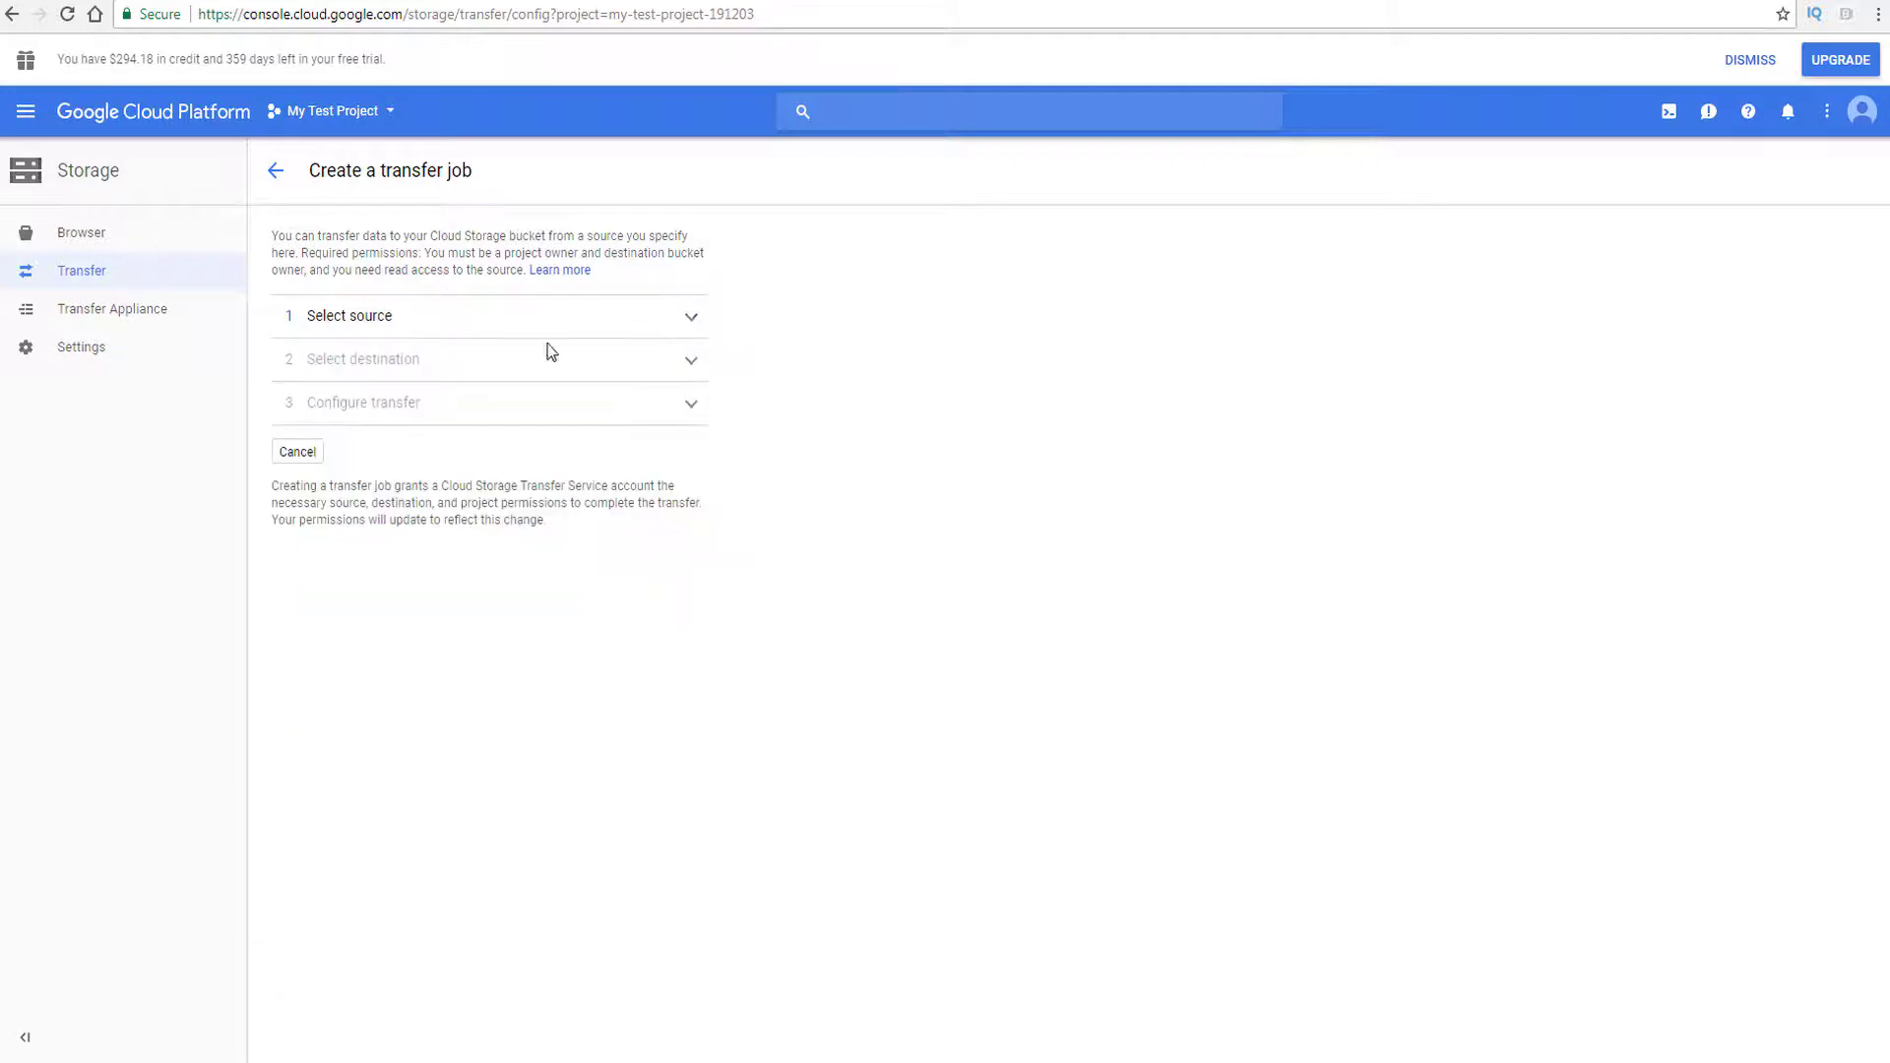
click(457, 333)
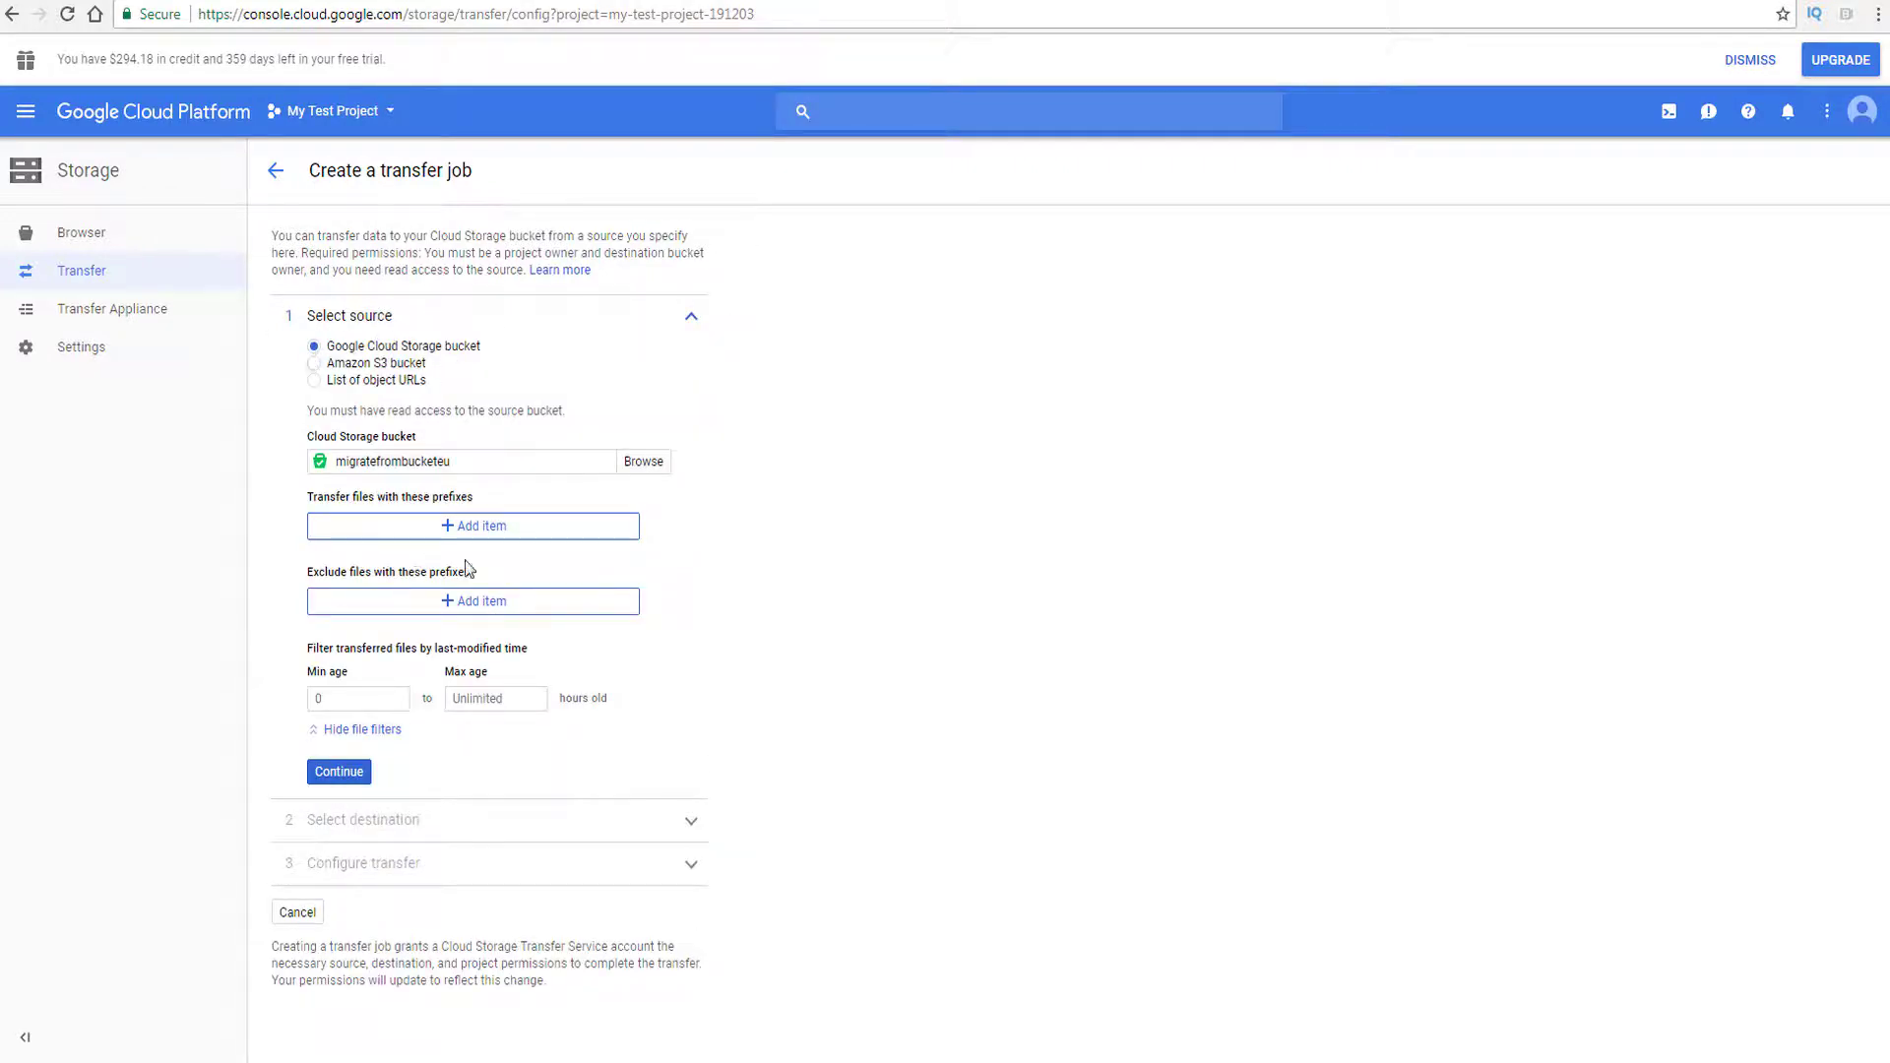
click(363, 729)
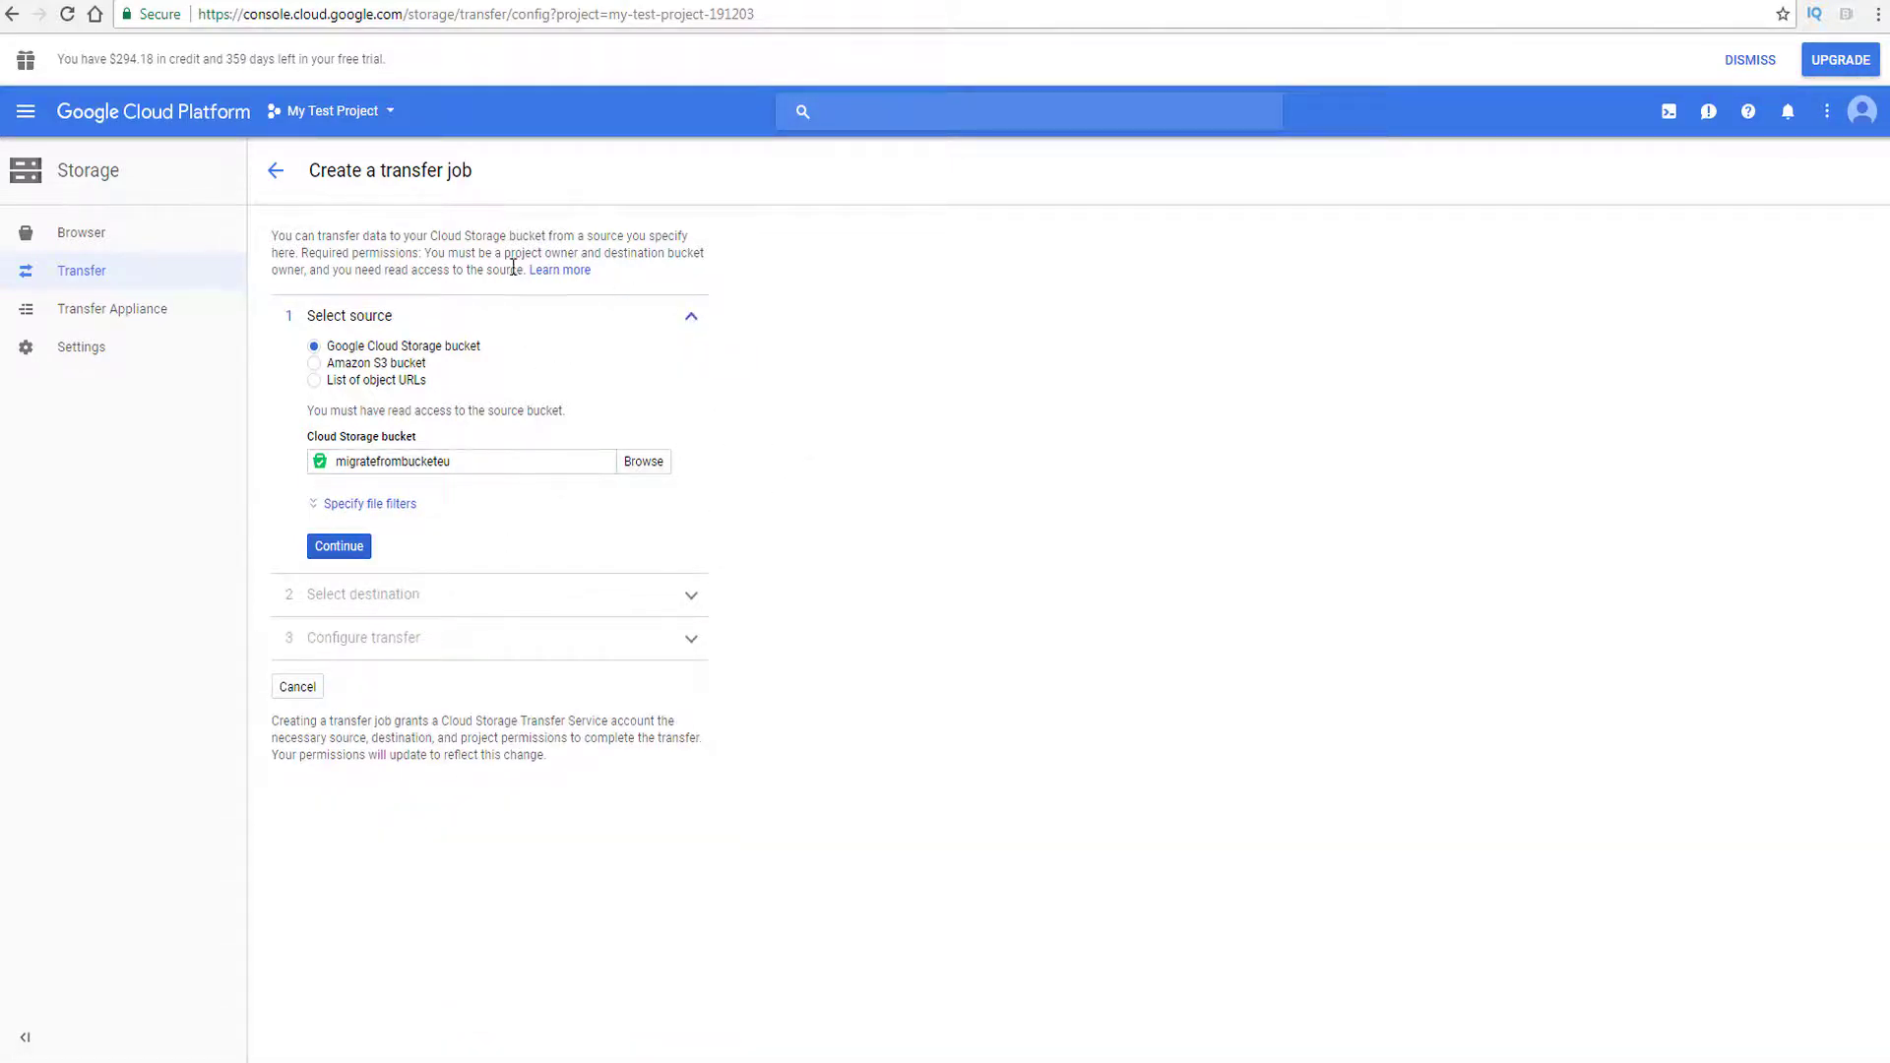
Step: Accept the source settings and set migratetobuckeetusa as the destination bucket, leaving all overwrite and delete options off
click(352, 549)
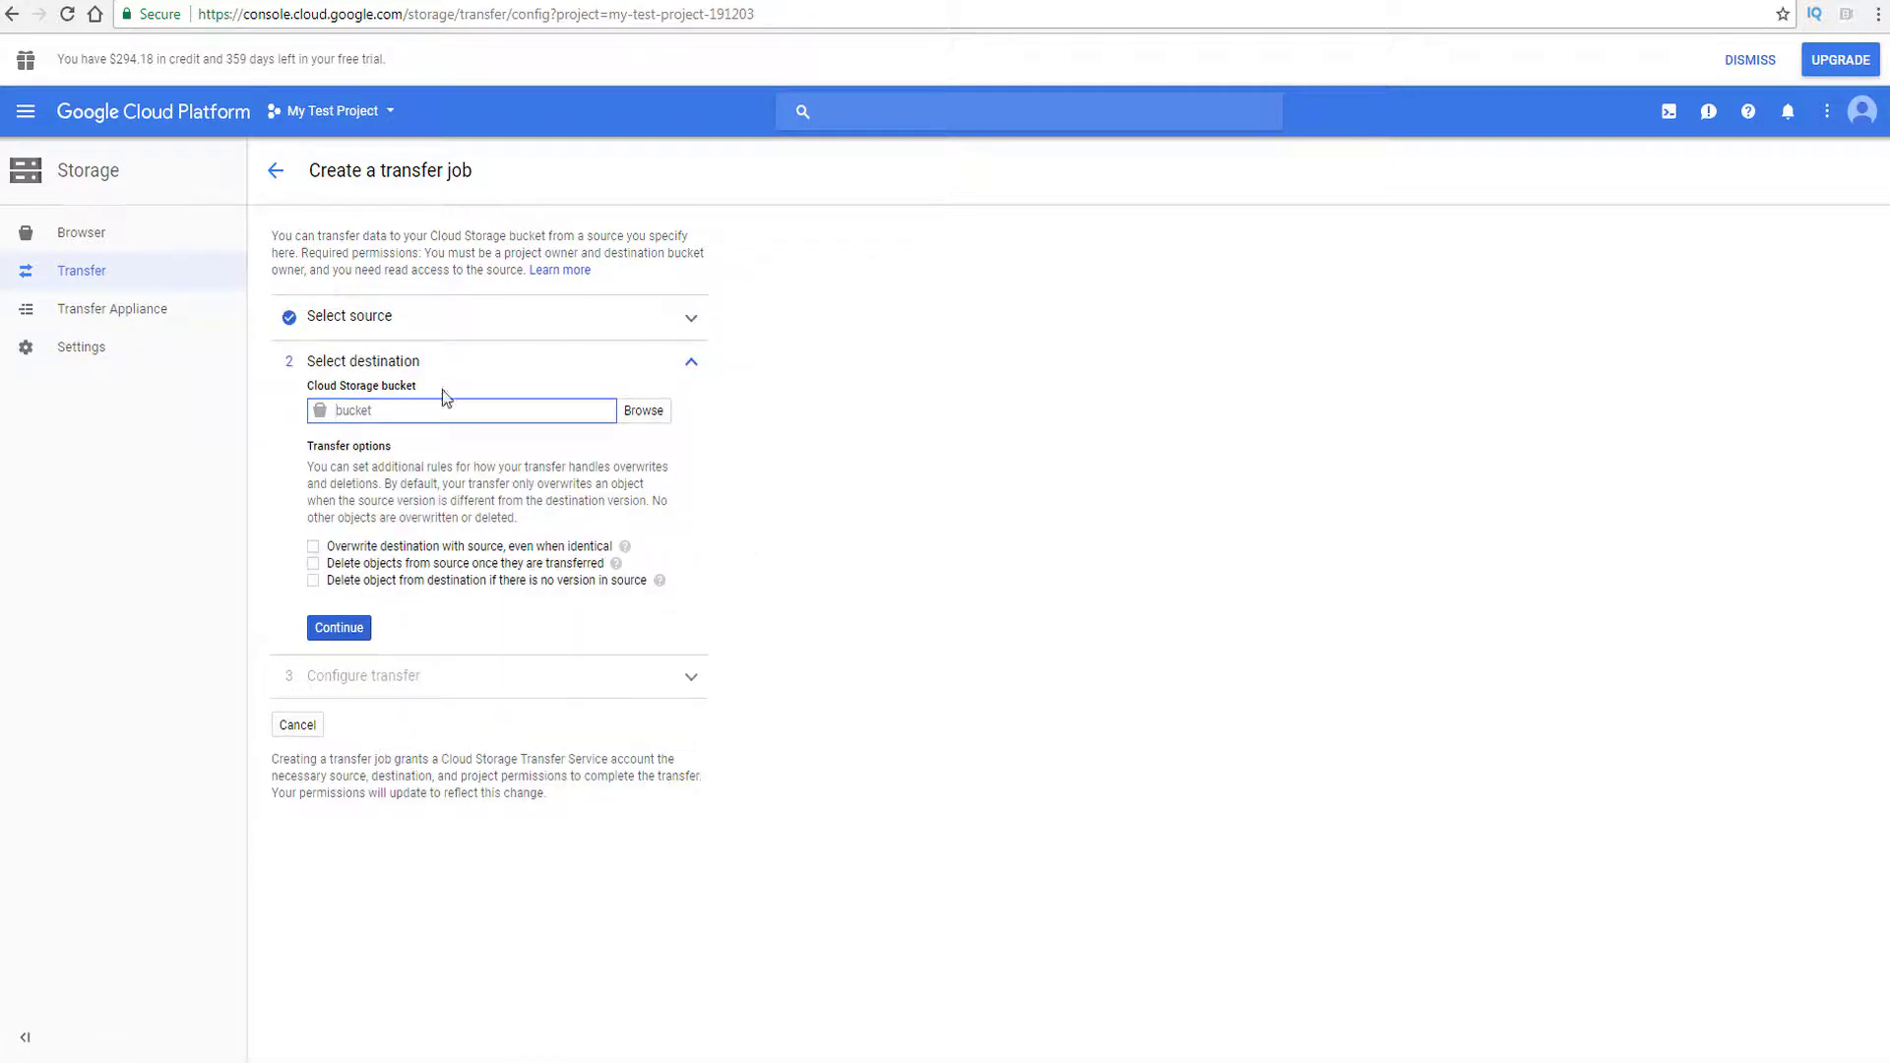
click(644, 412)
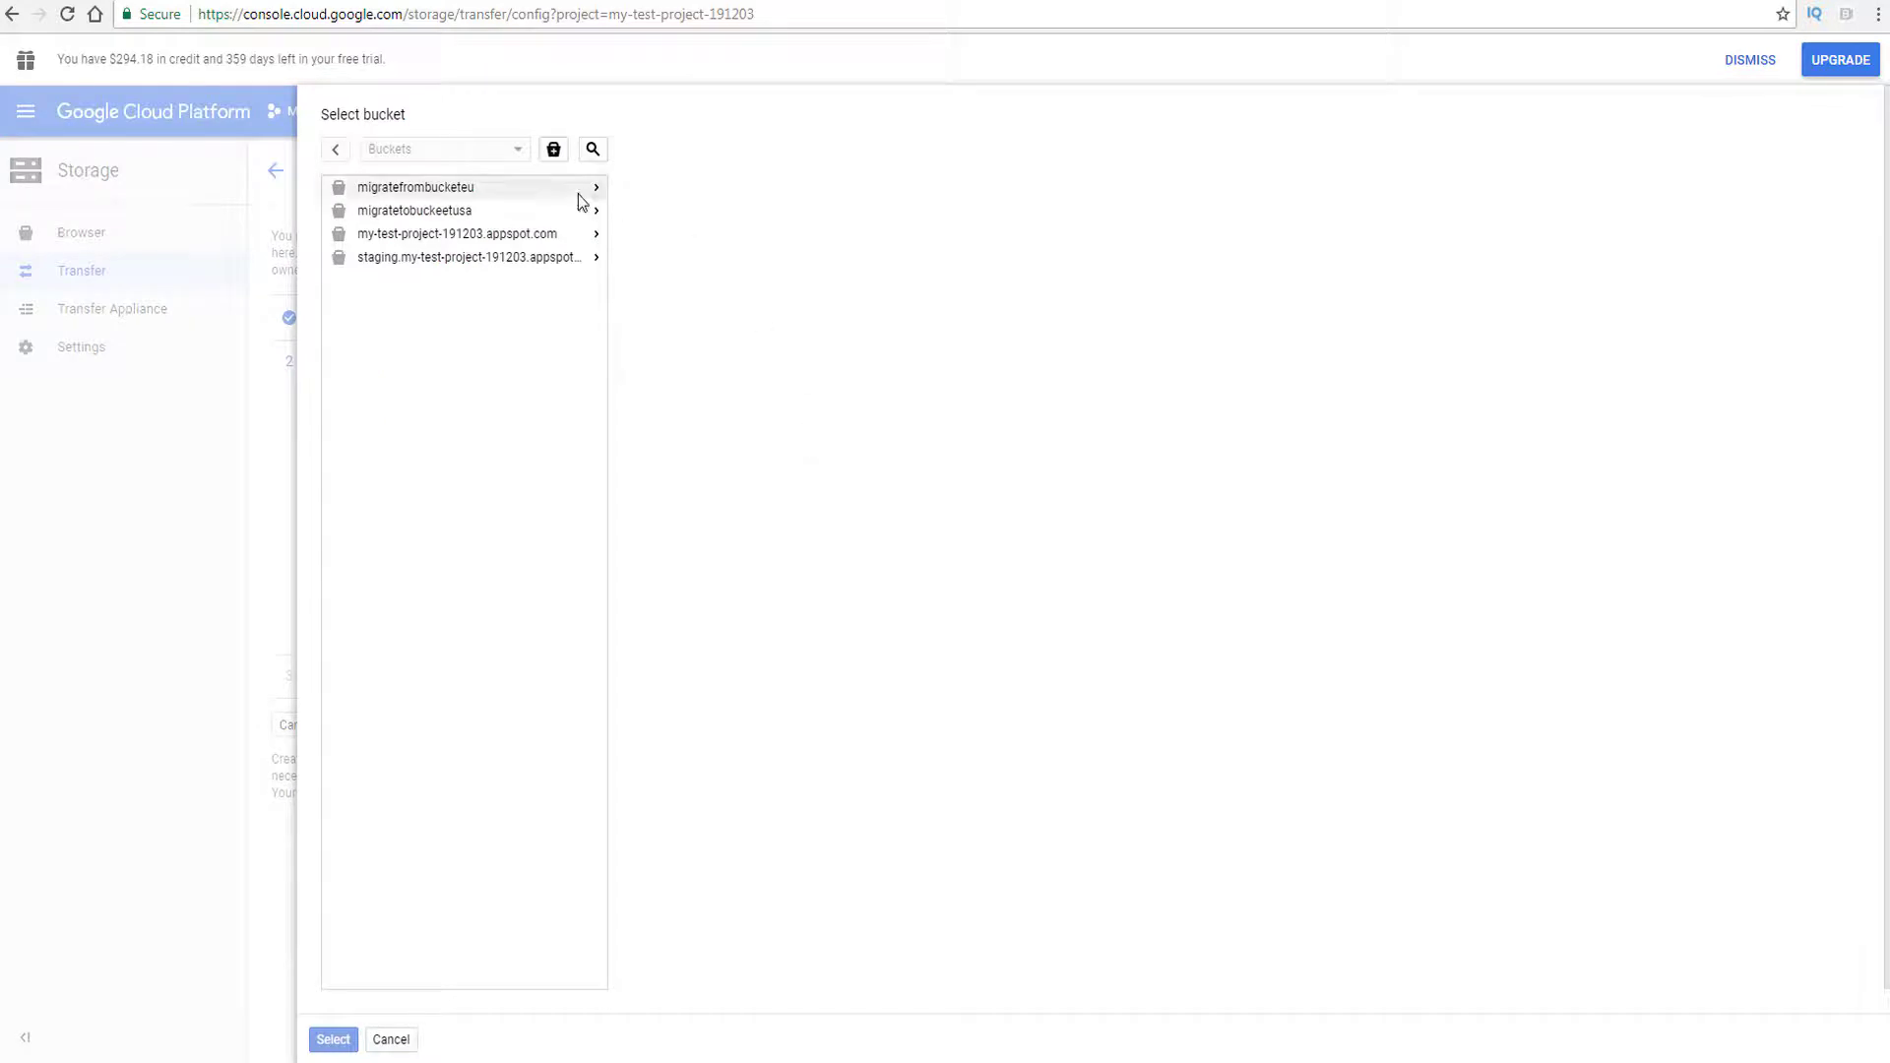
click(404, 220)
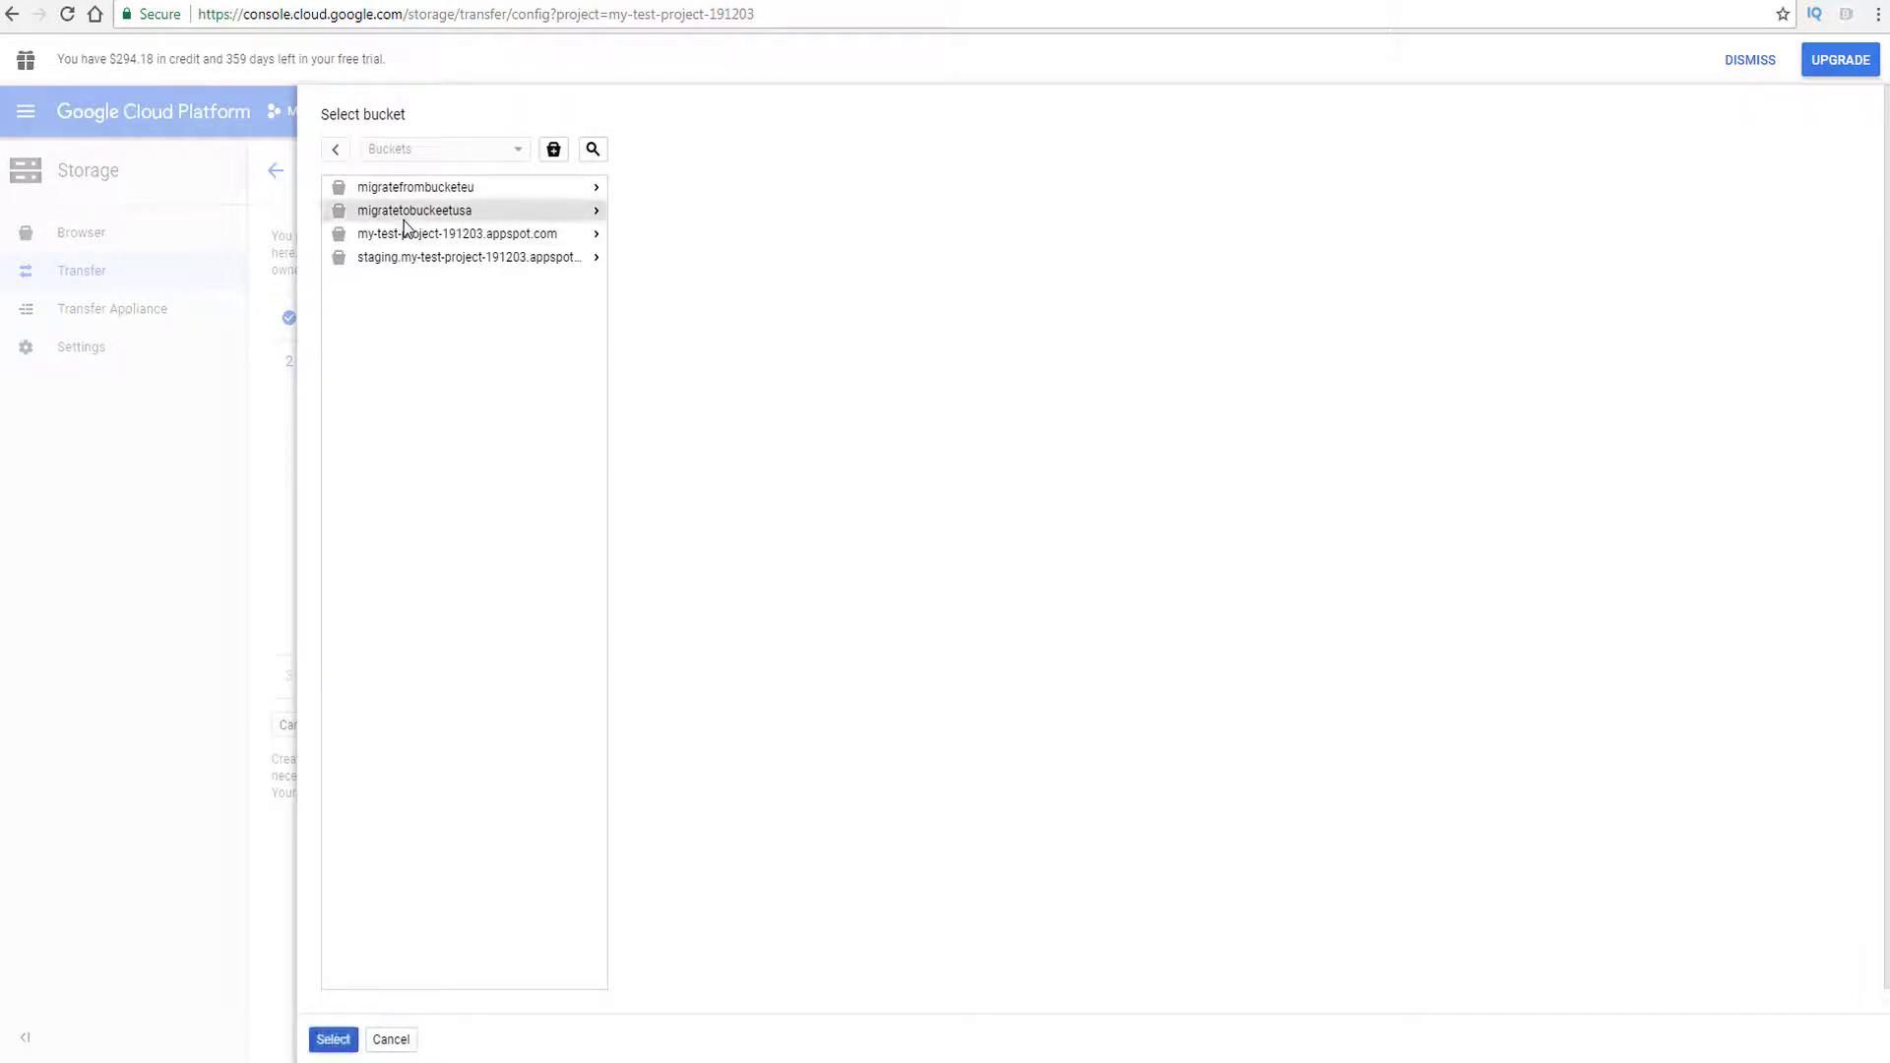
click(331, 1040)
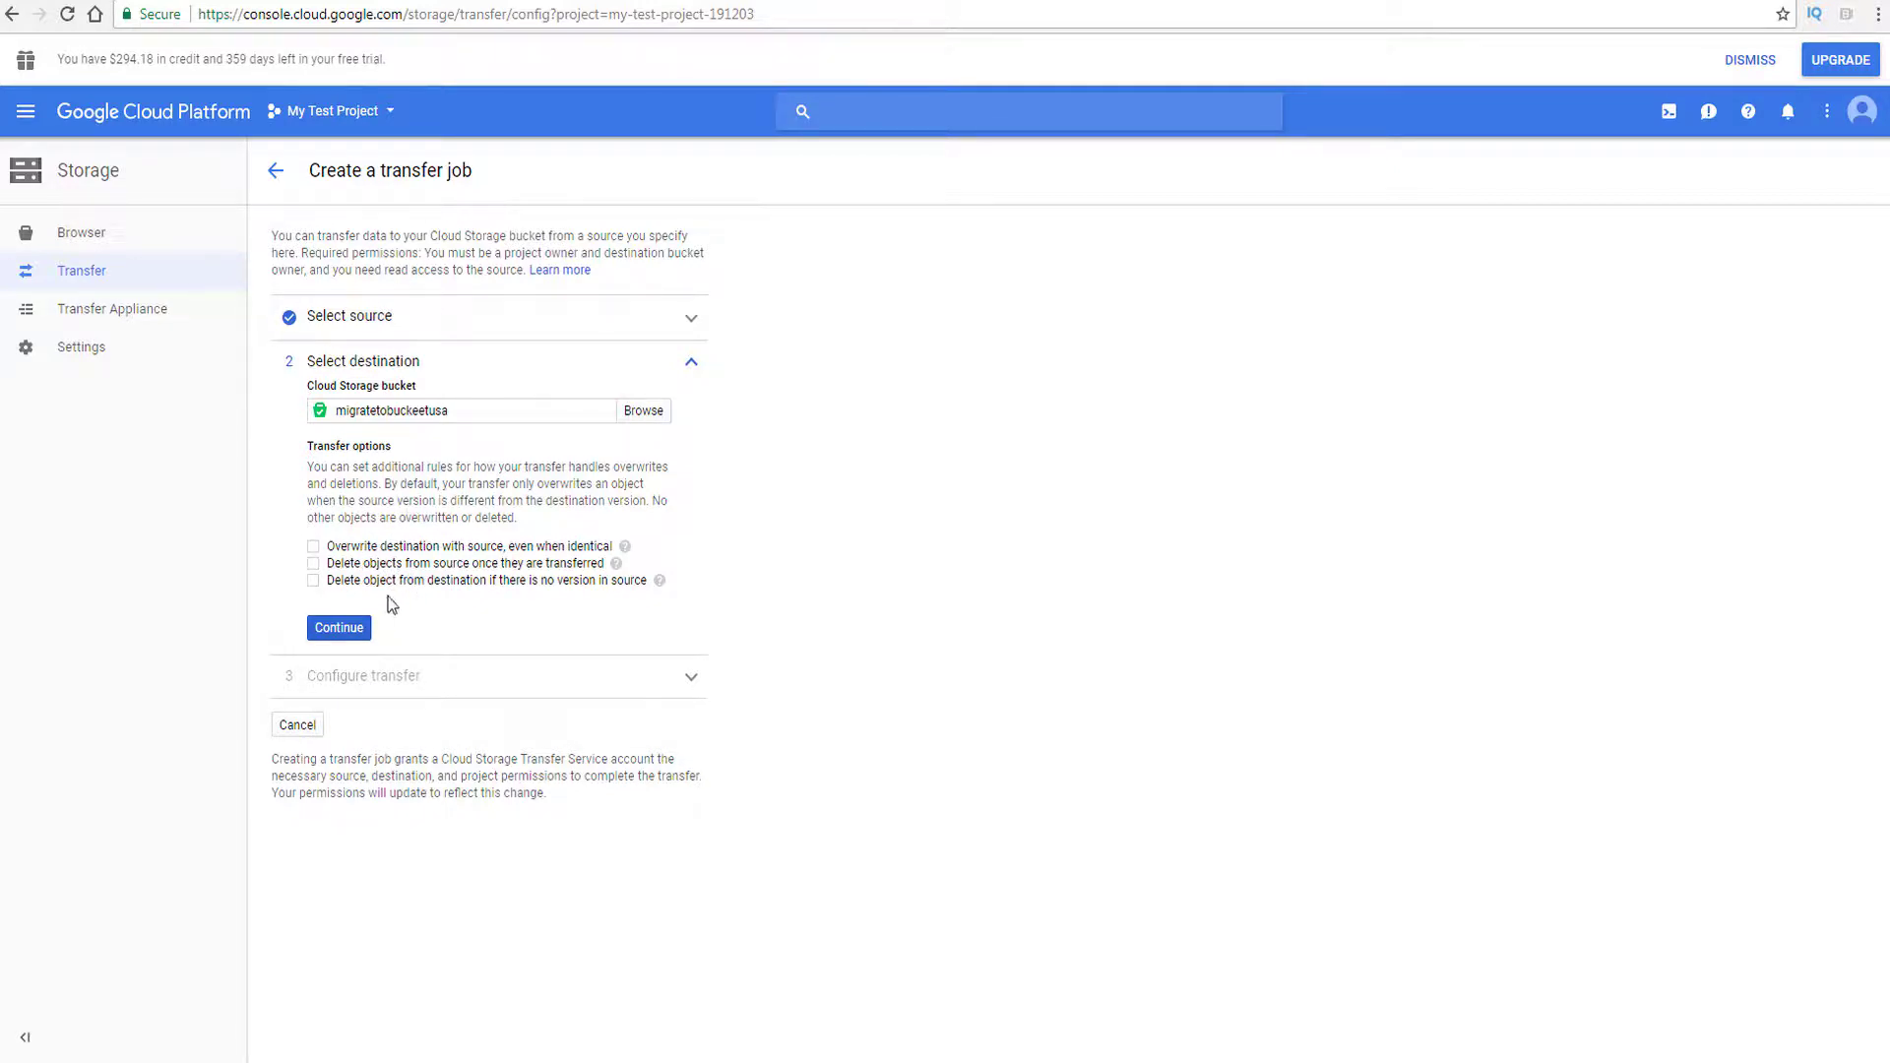
click(344, 630)
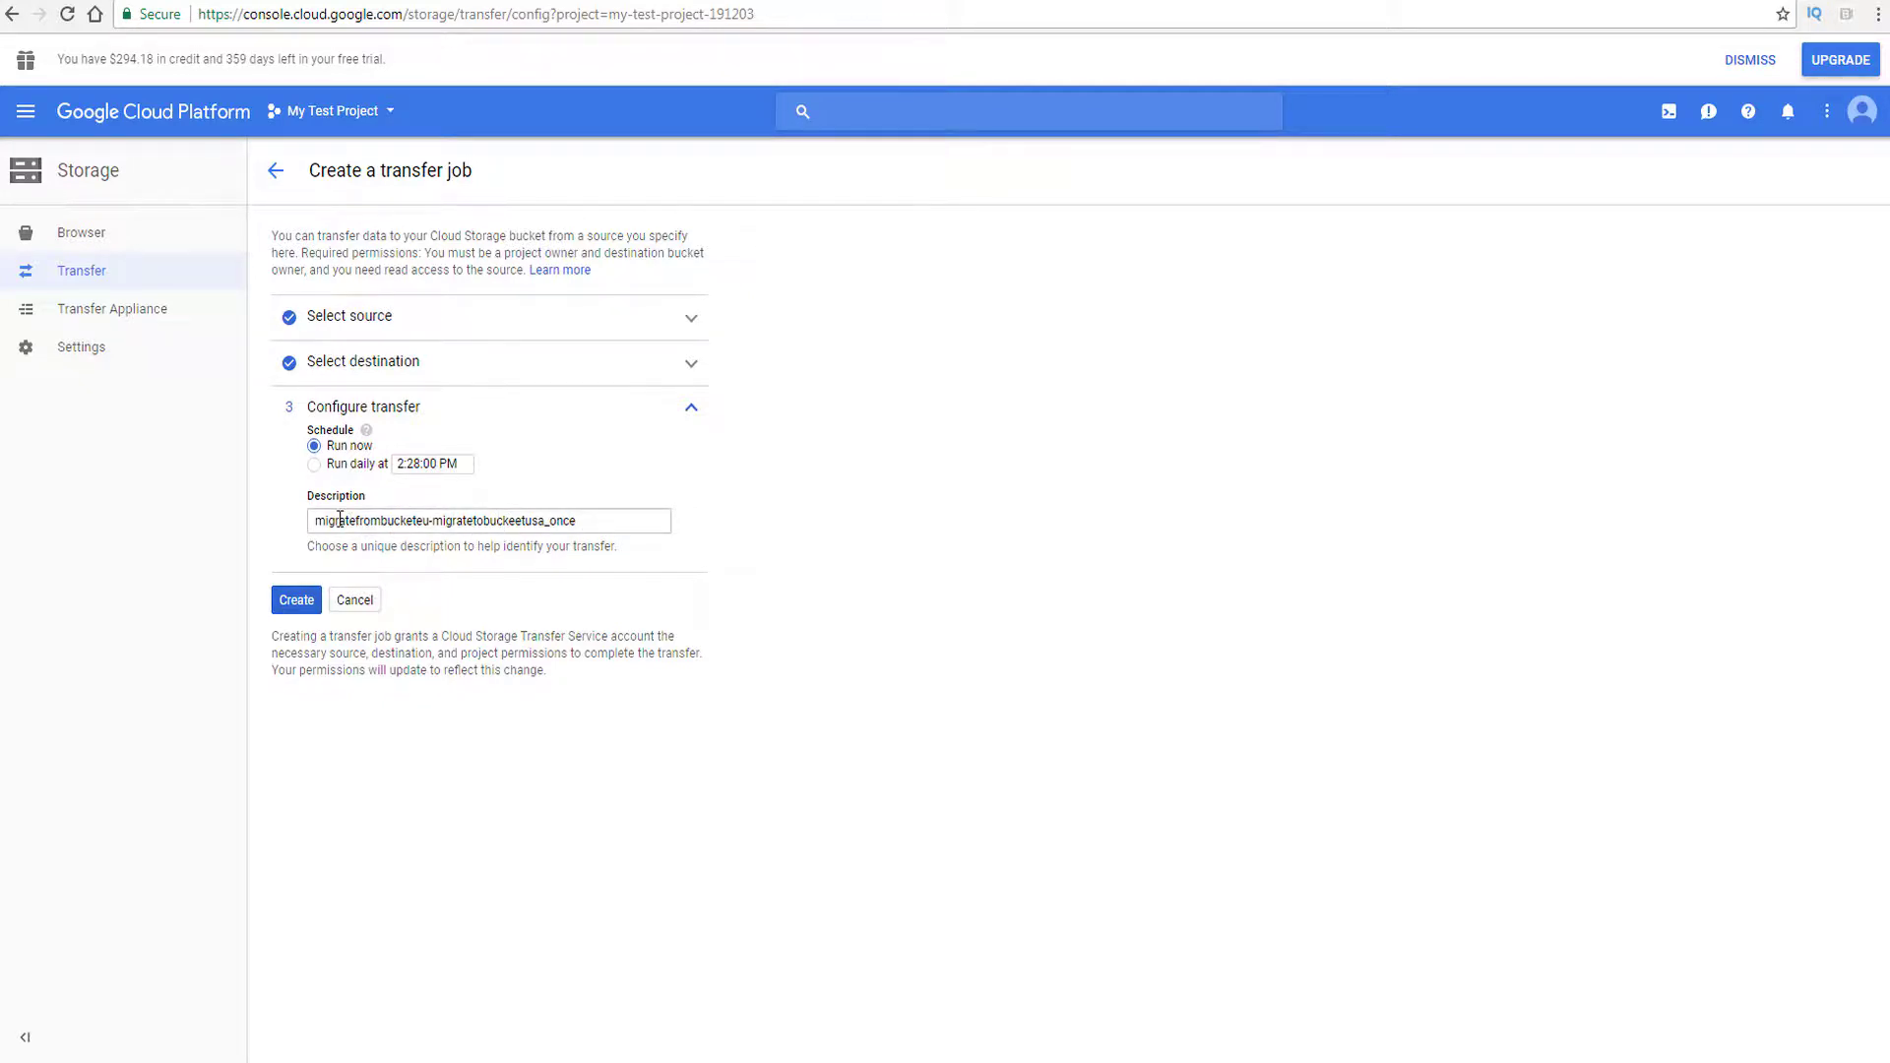
Step: Create the transfer job with the Run now schedule and the default description
click(579, 522)
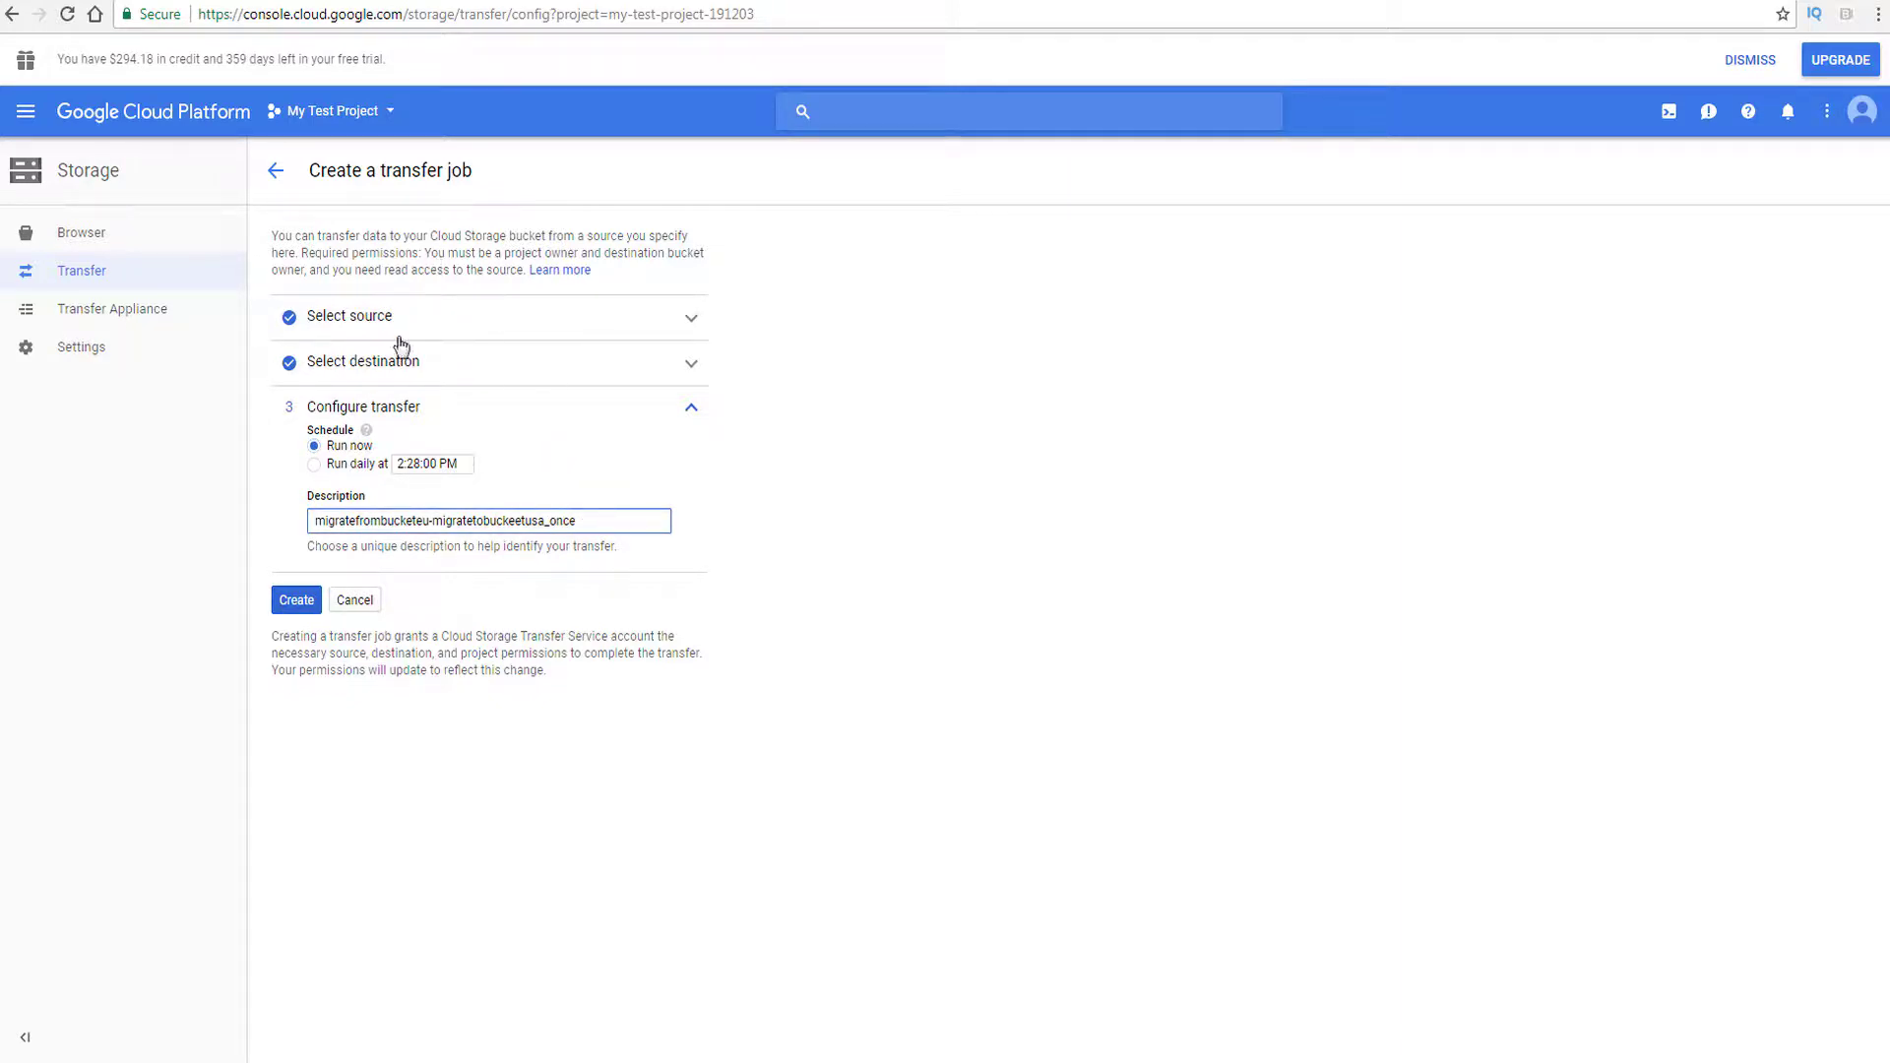
click(315, 467)
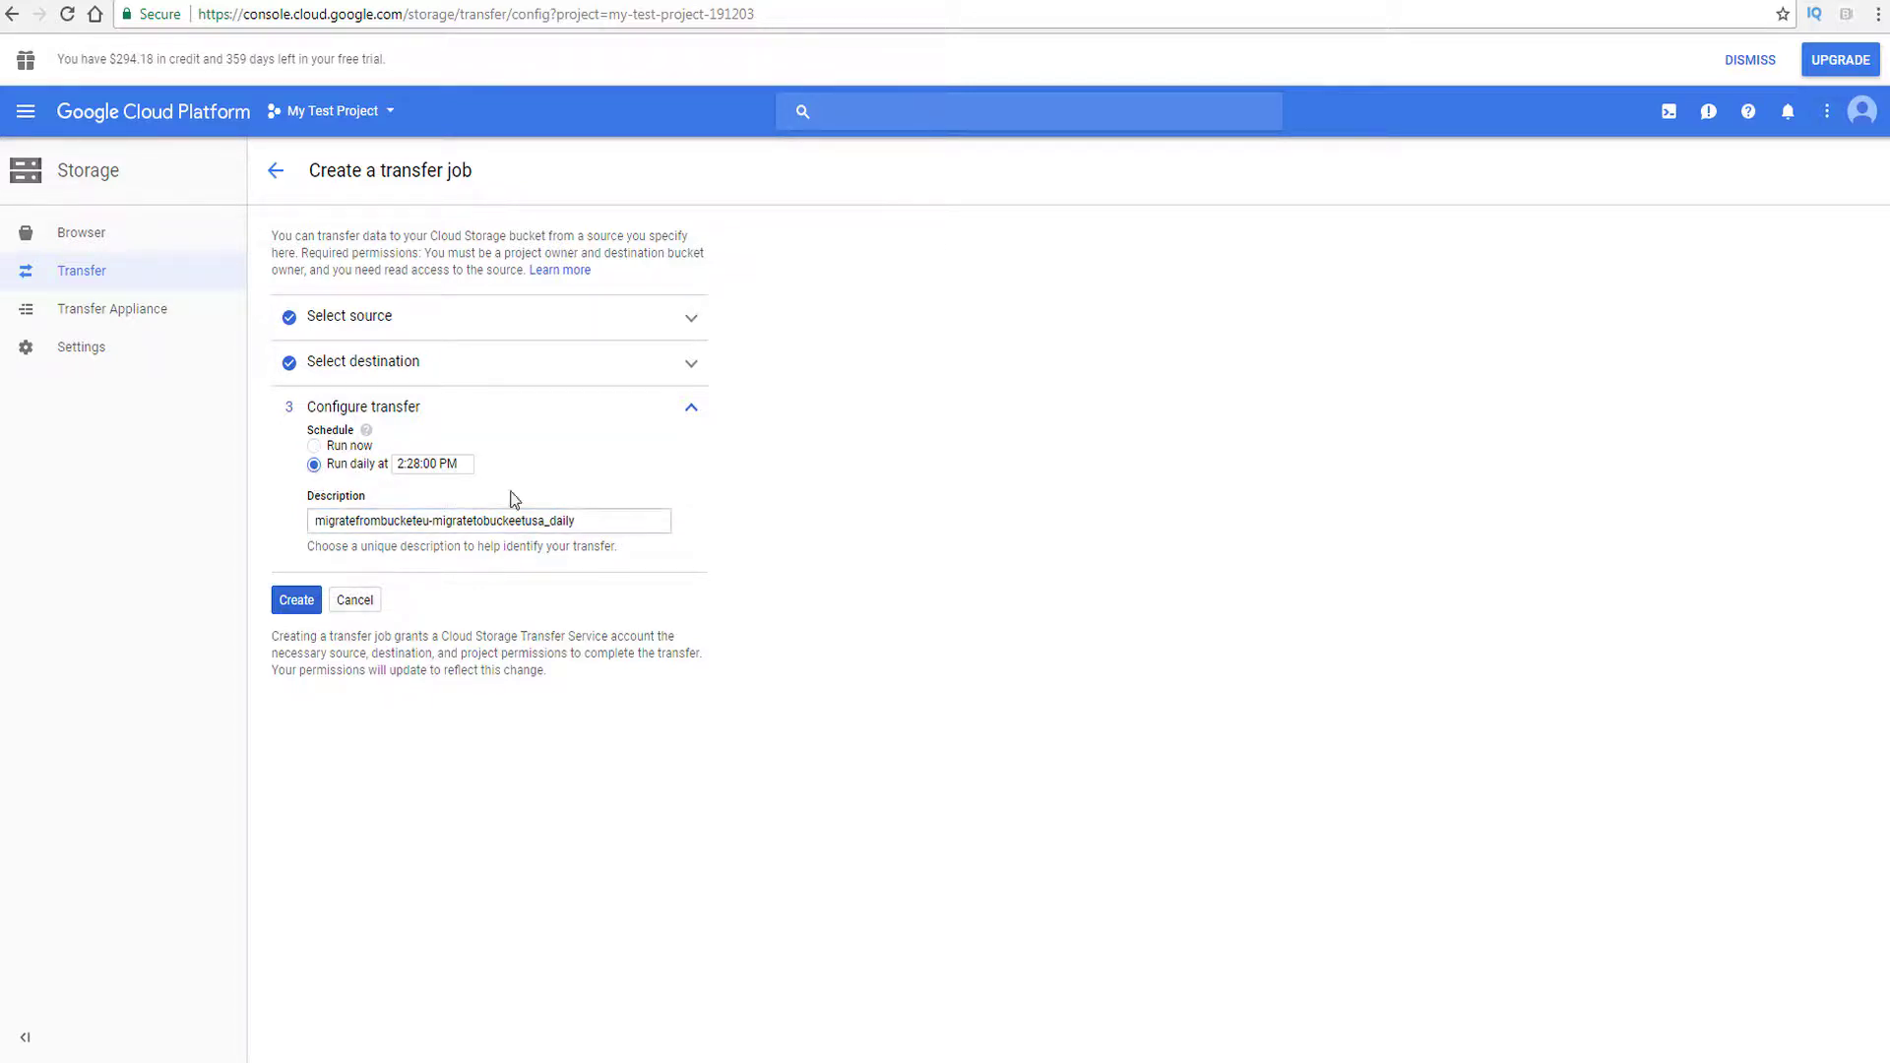
click(315, 447)
click(309, 601)
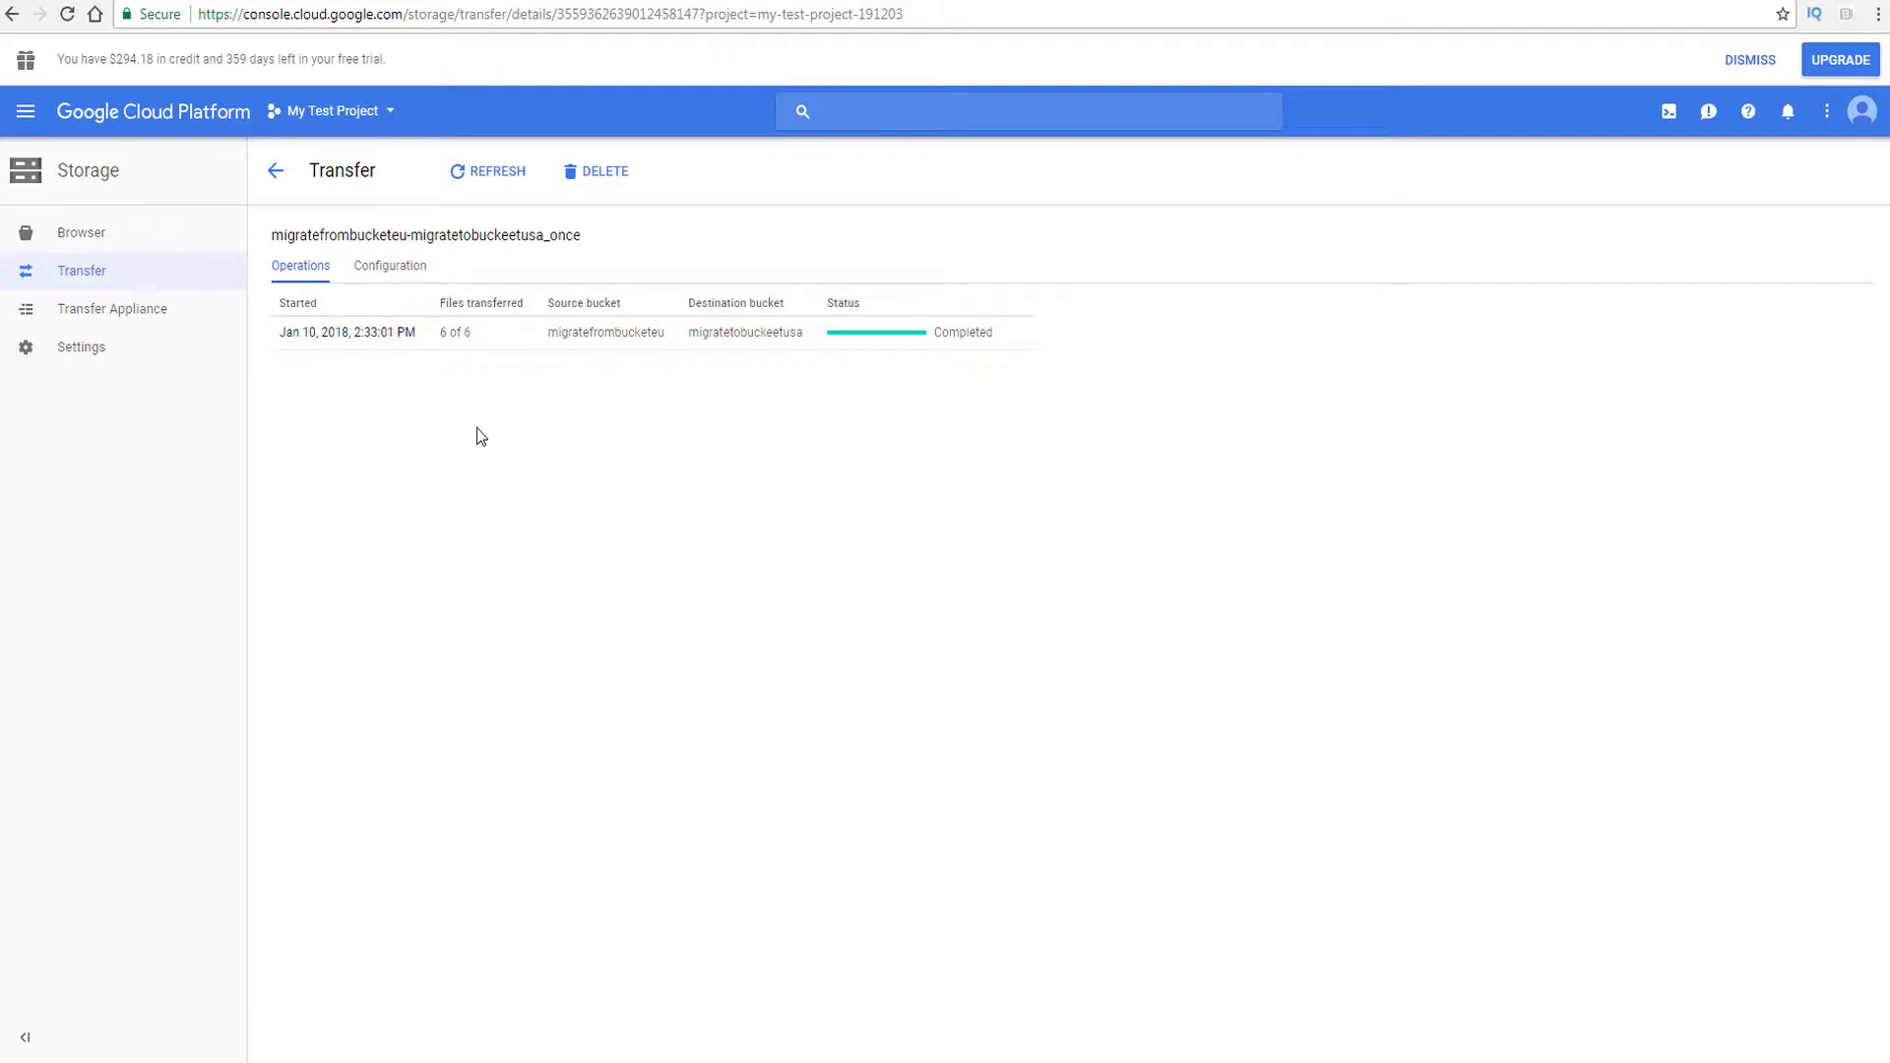
Step: Refresh the transfer's status and check the files in the migratefrombucketeu bucket
click(464, 174)
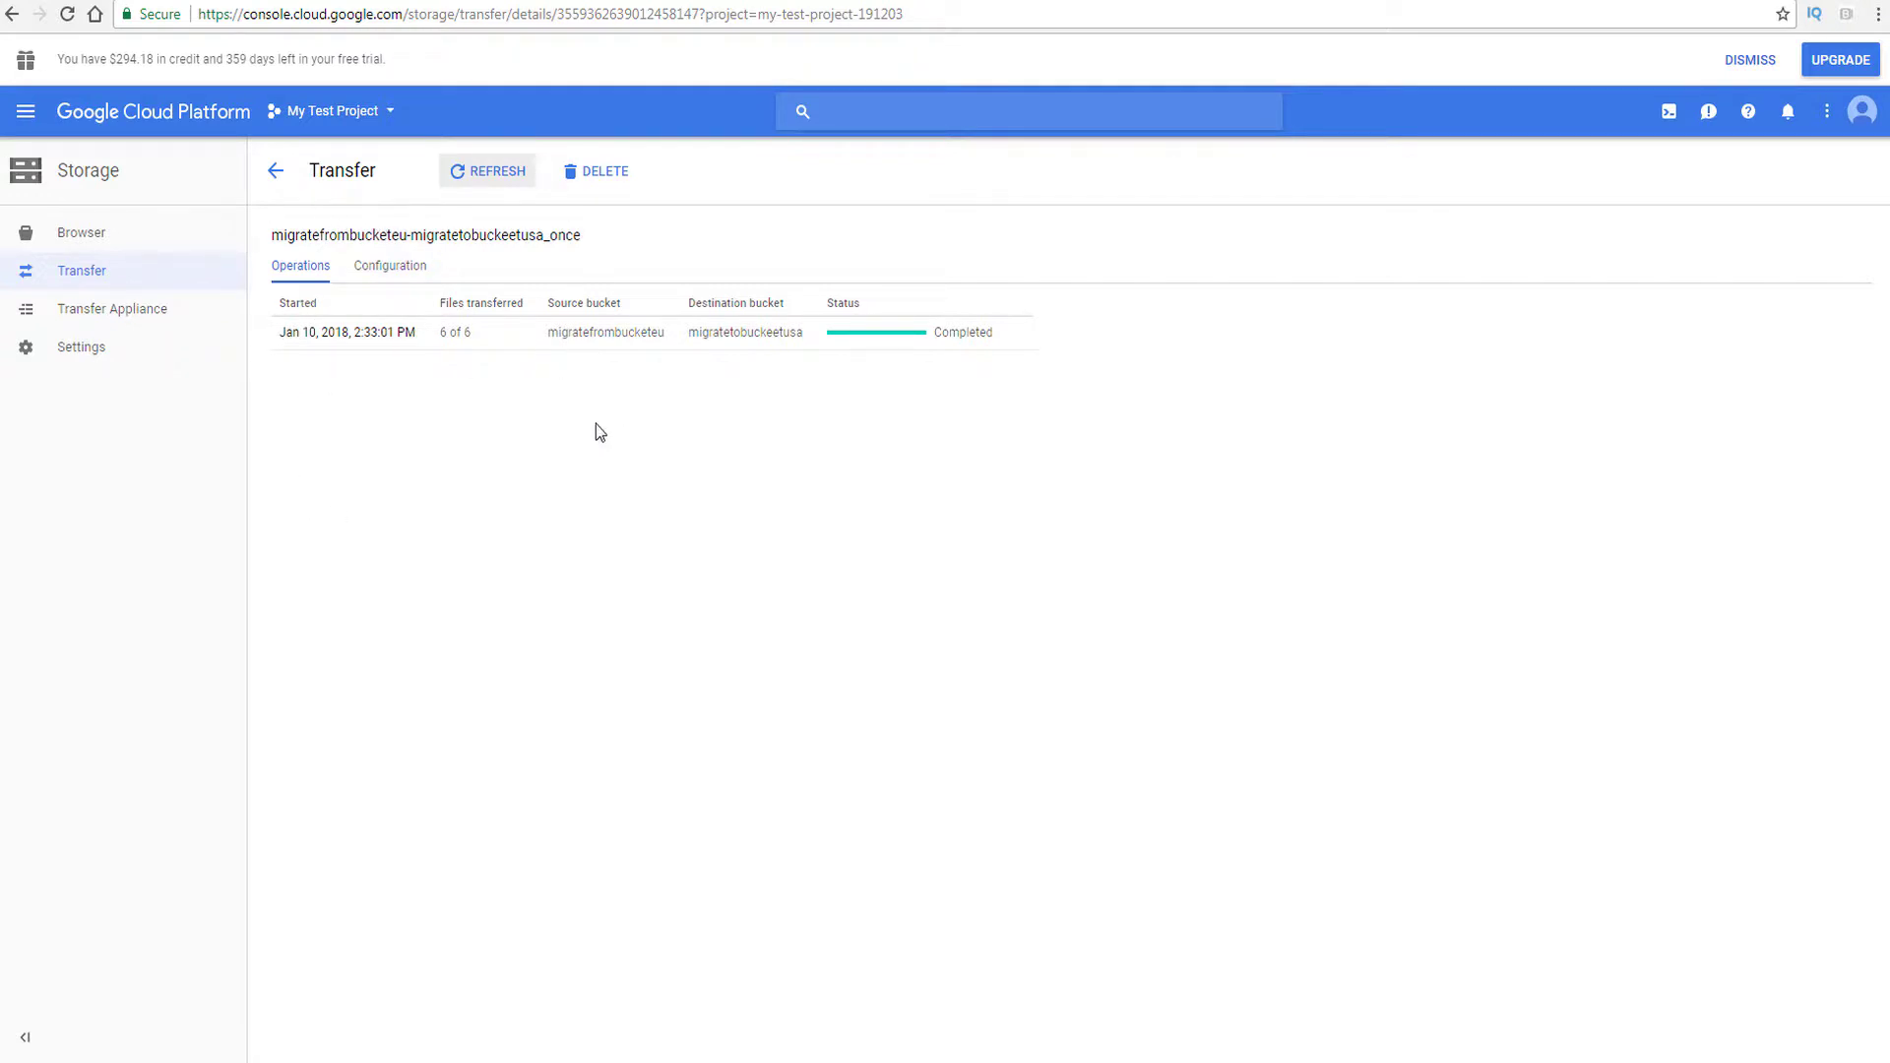
click(77, 248)
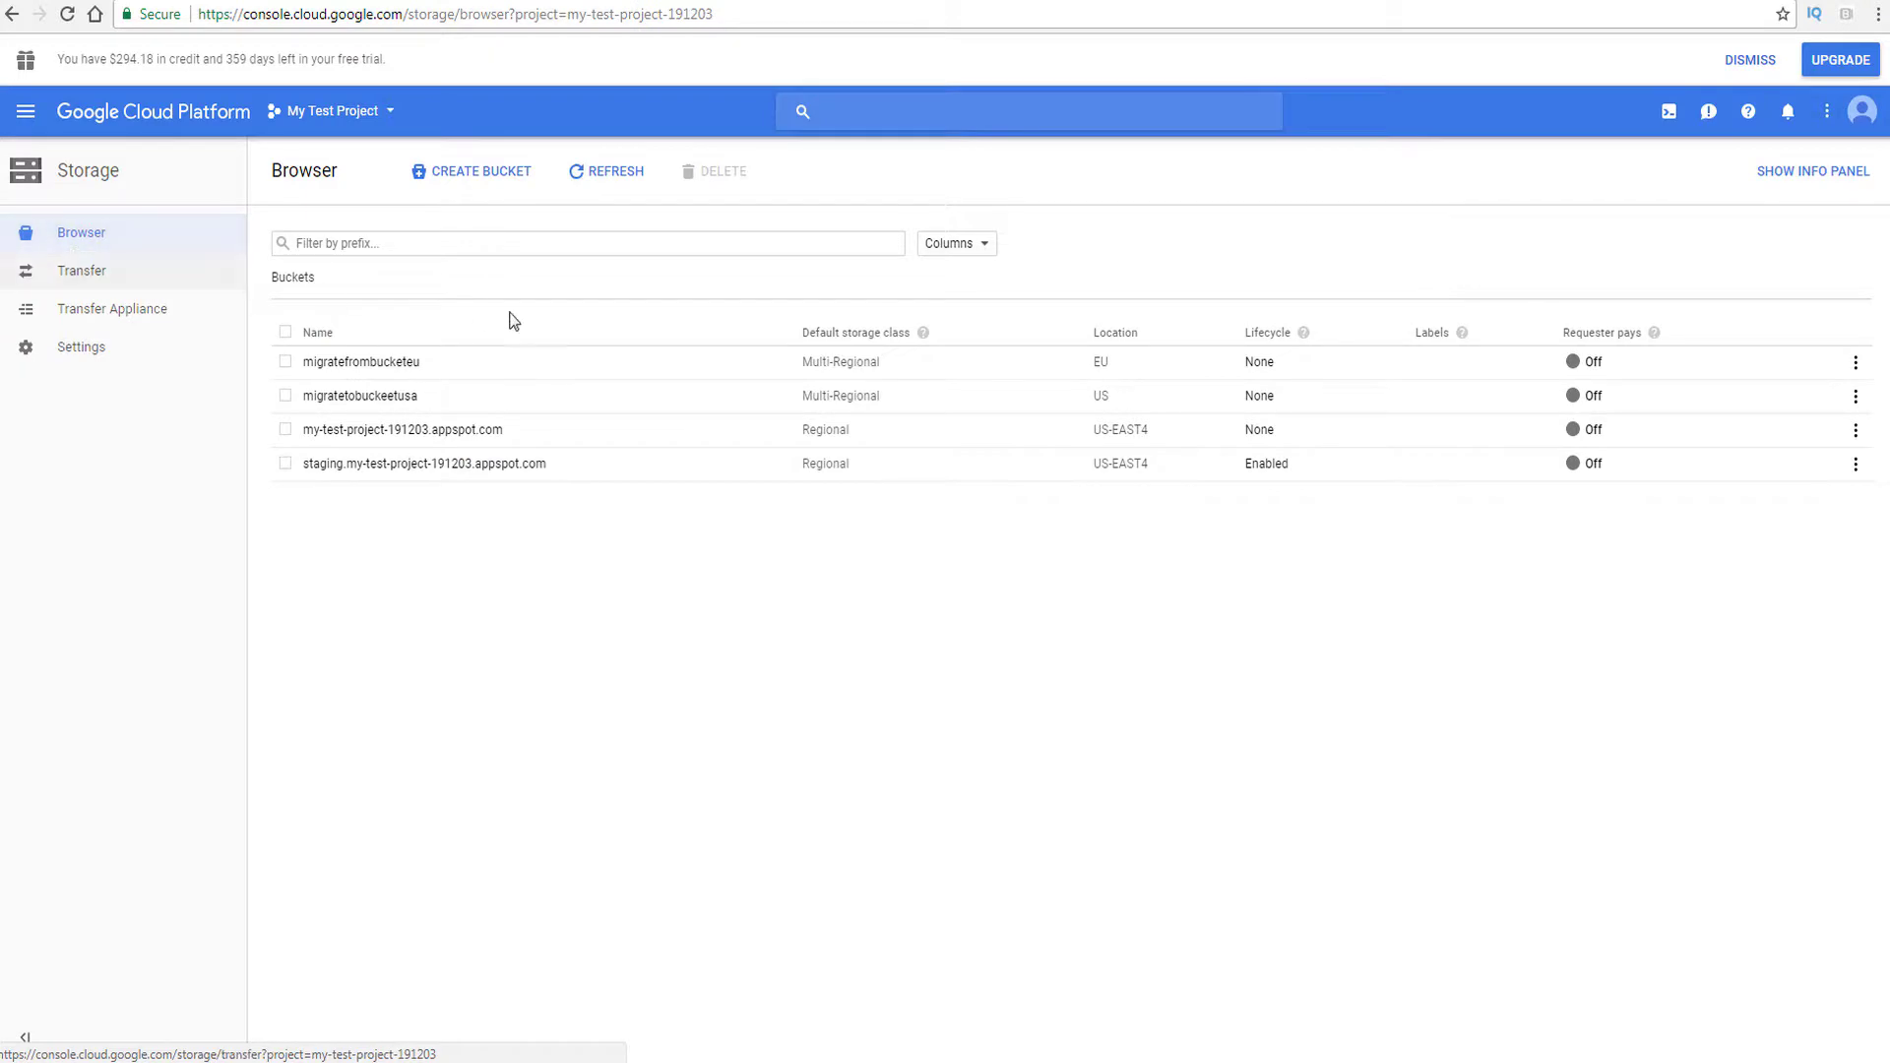
click(363, 364)
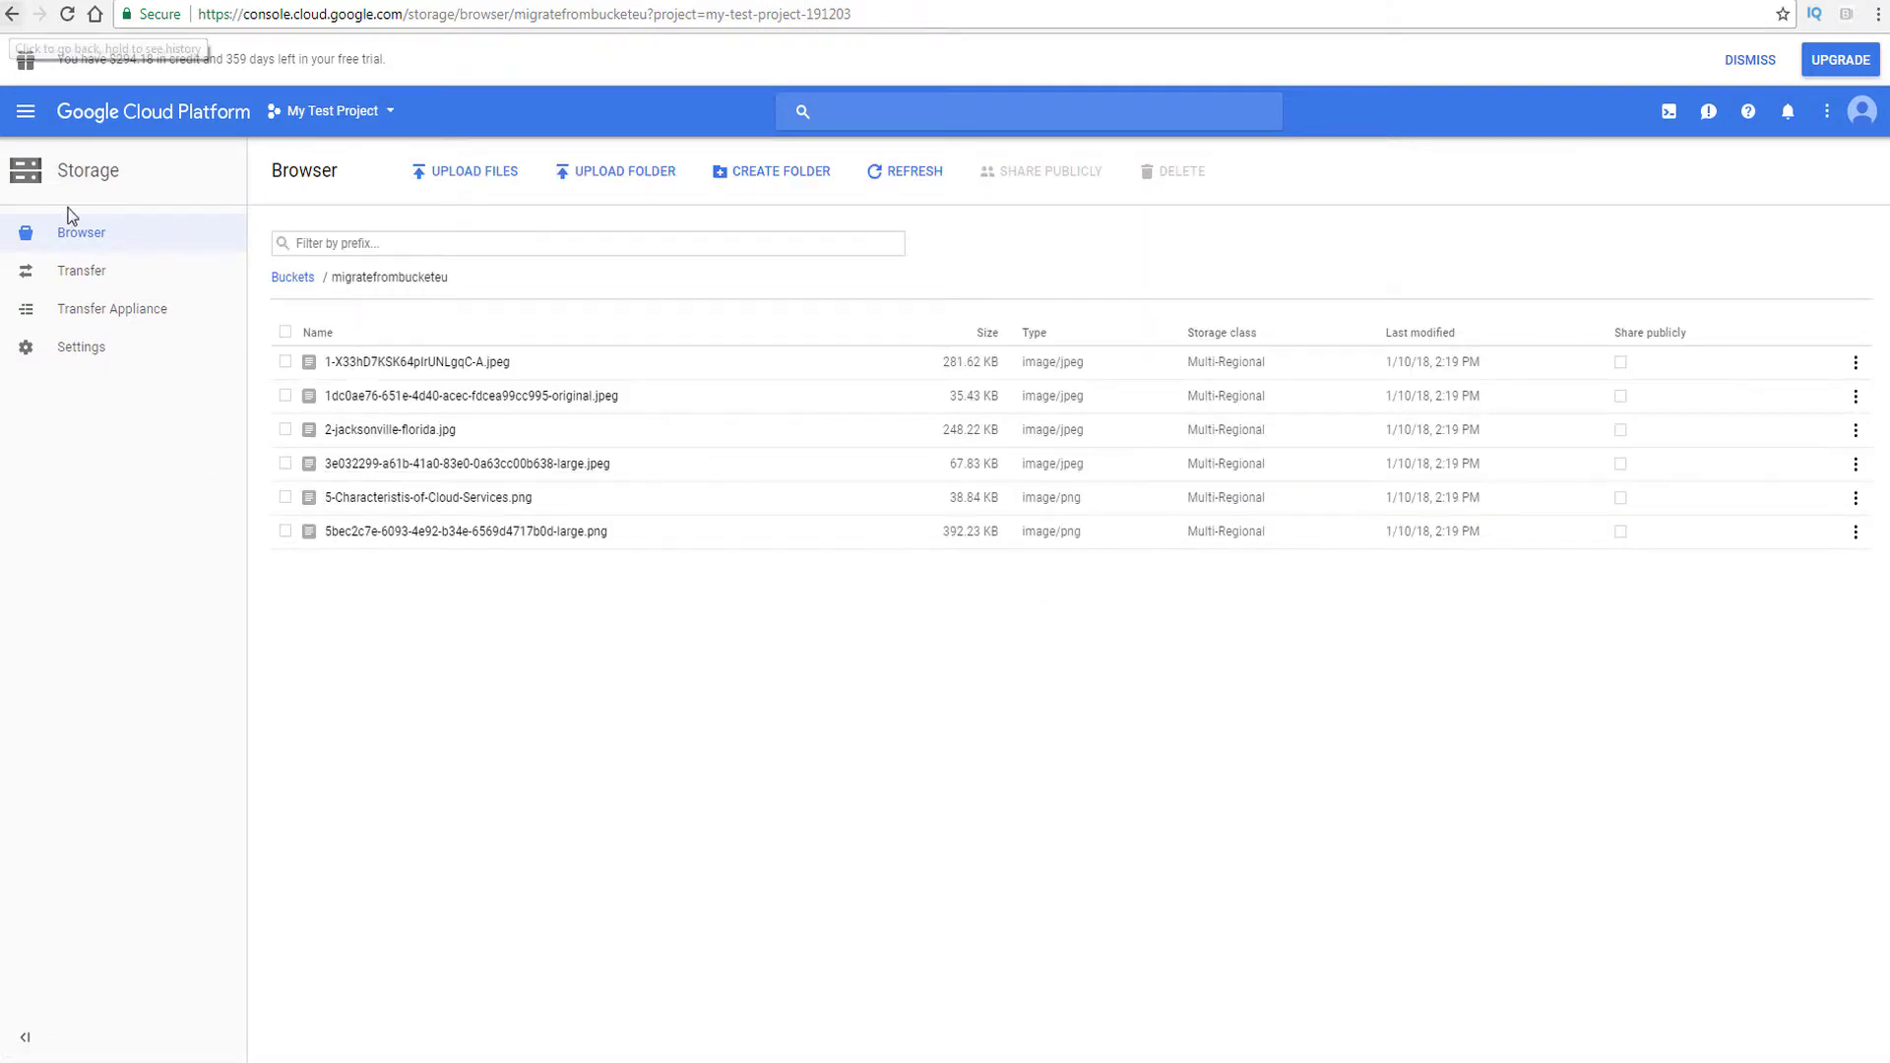
click(75, 233)
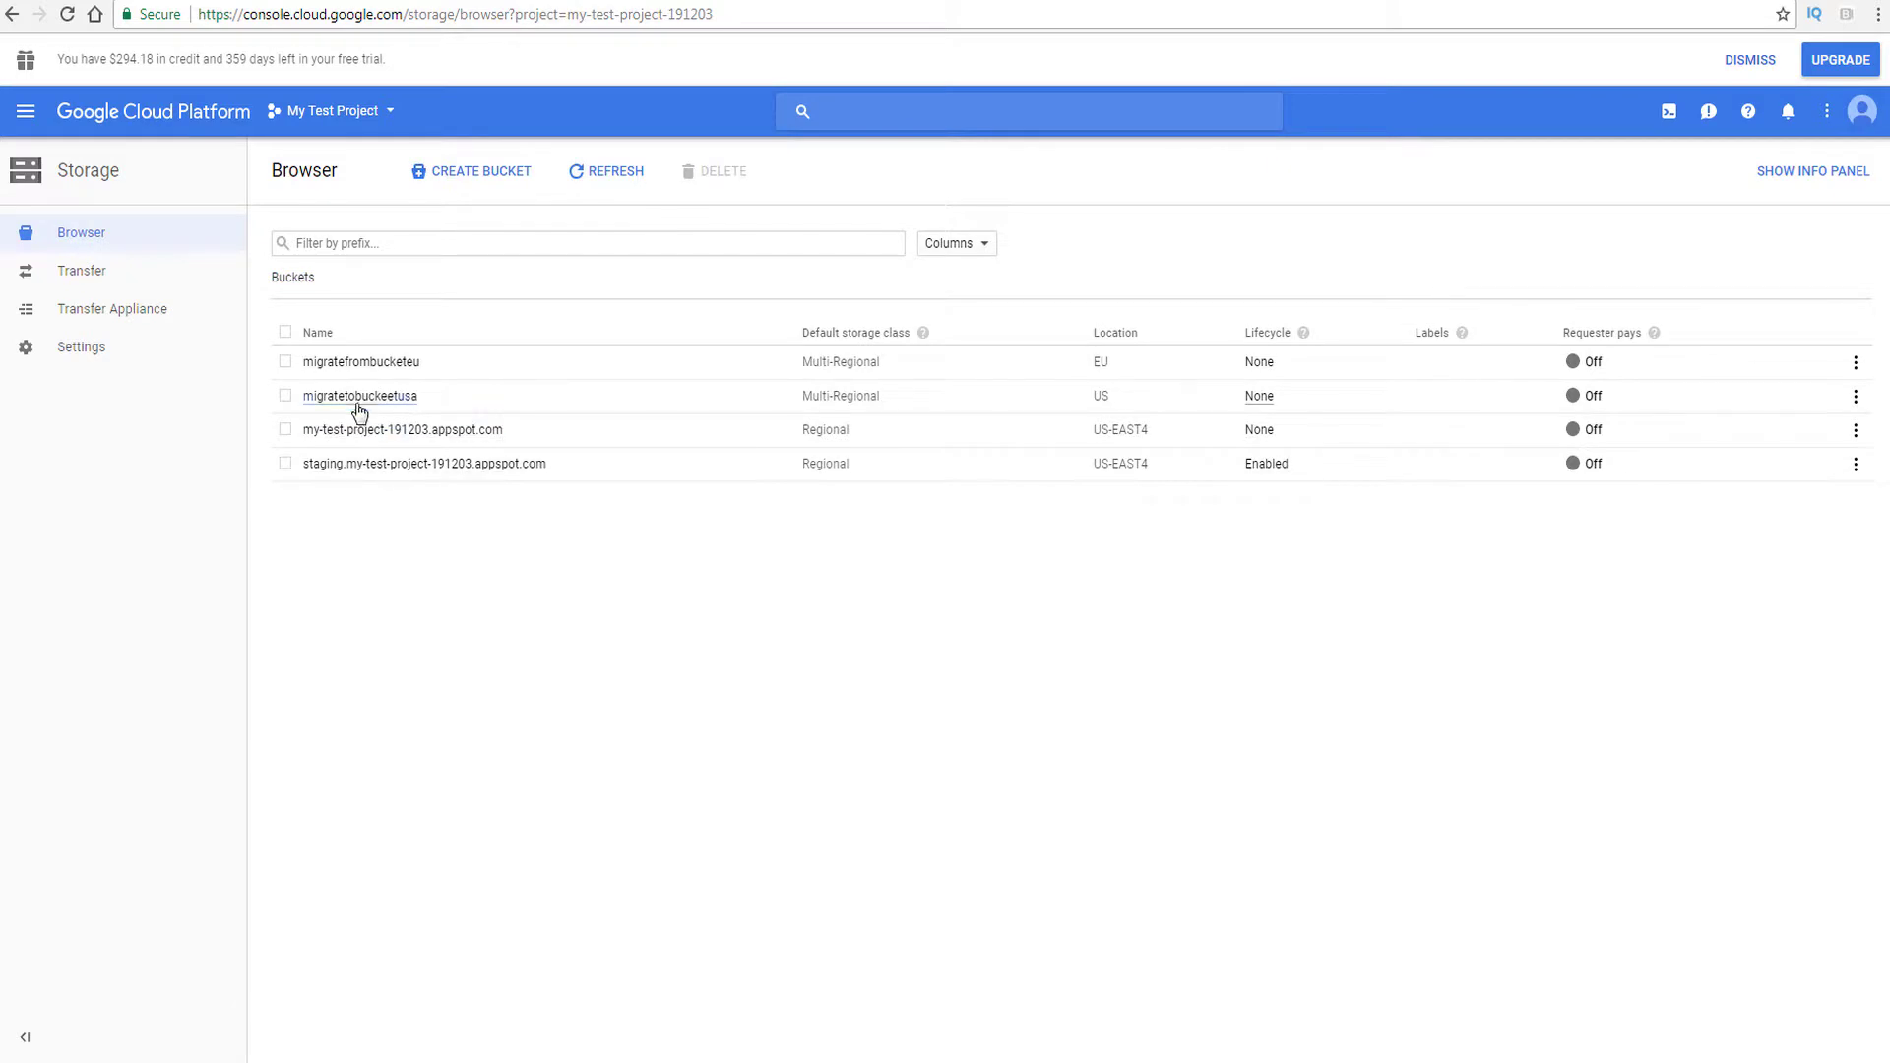
Step: Check the transferred files in the migratetobuckeetusa bucket and view the Transfer Appliance sign-up form
click(360, 397)
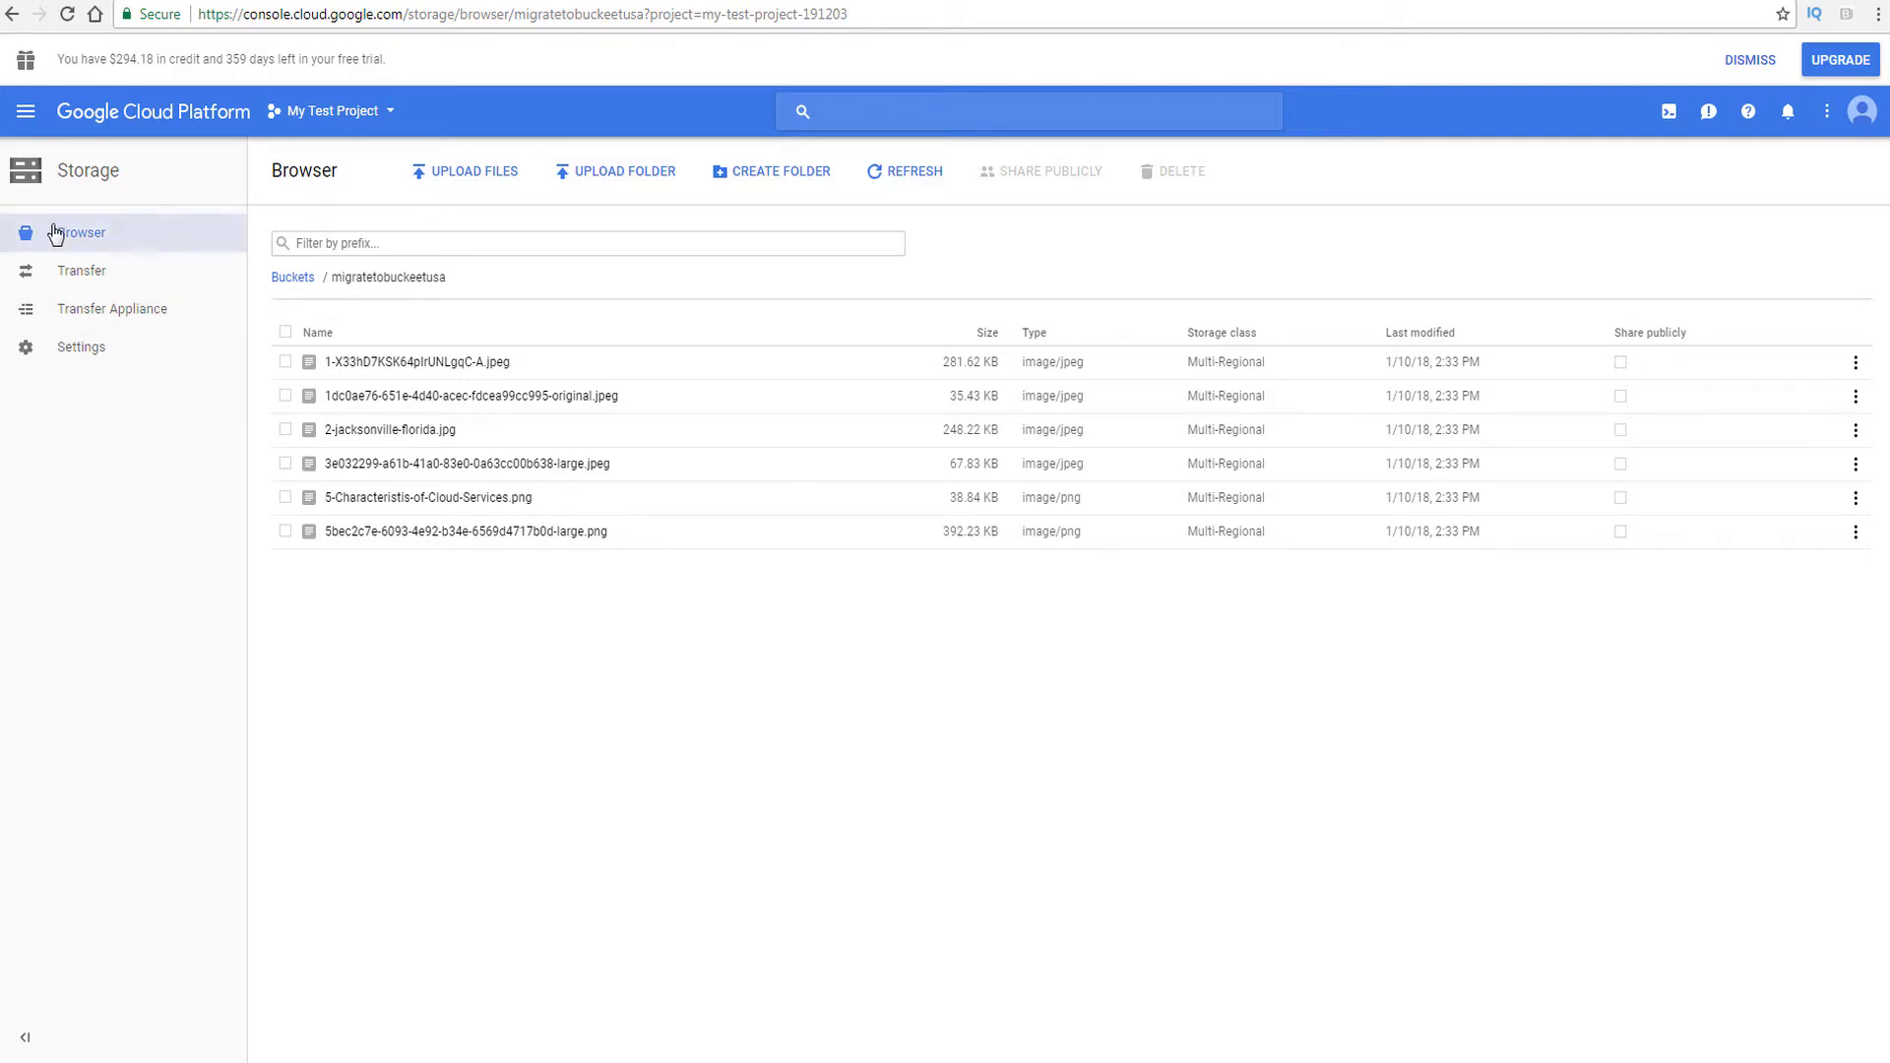
click(147, 236)
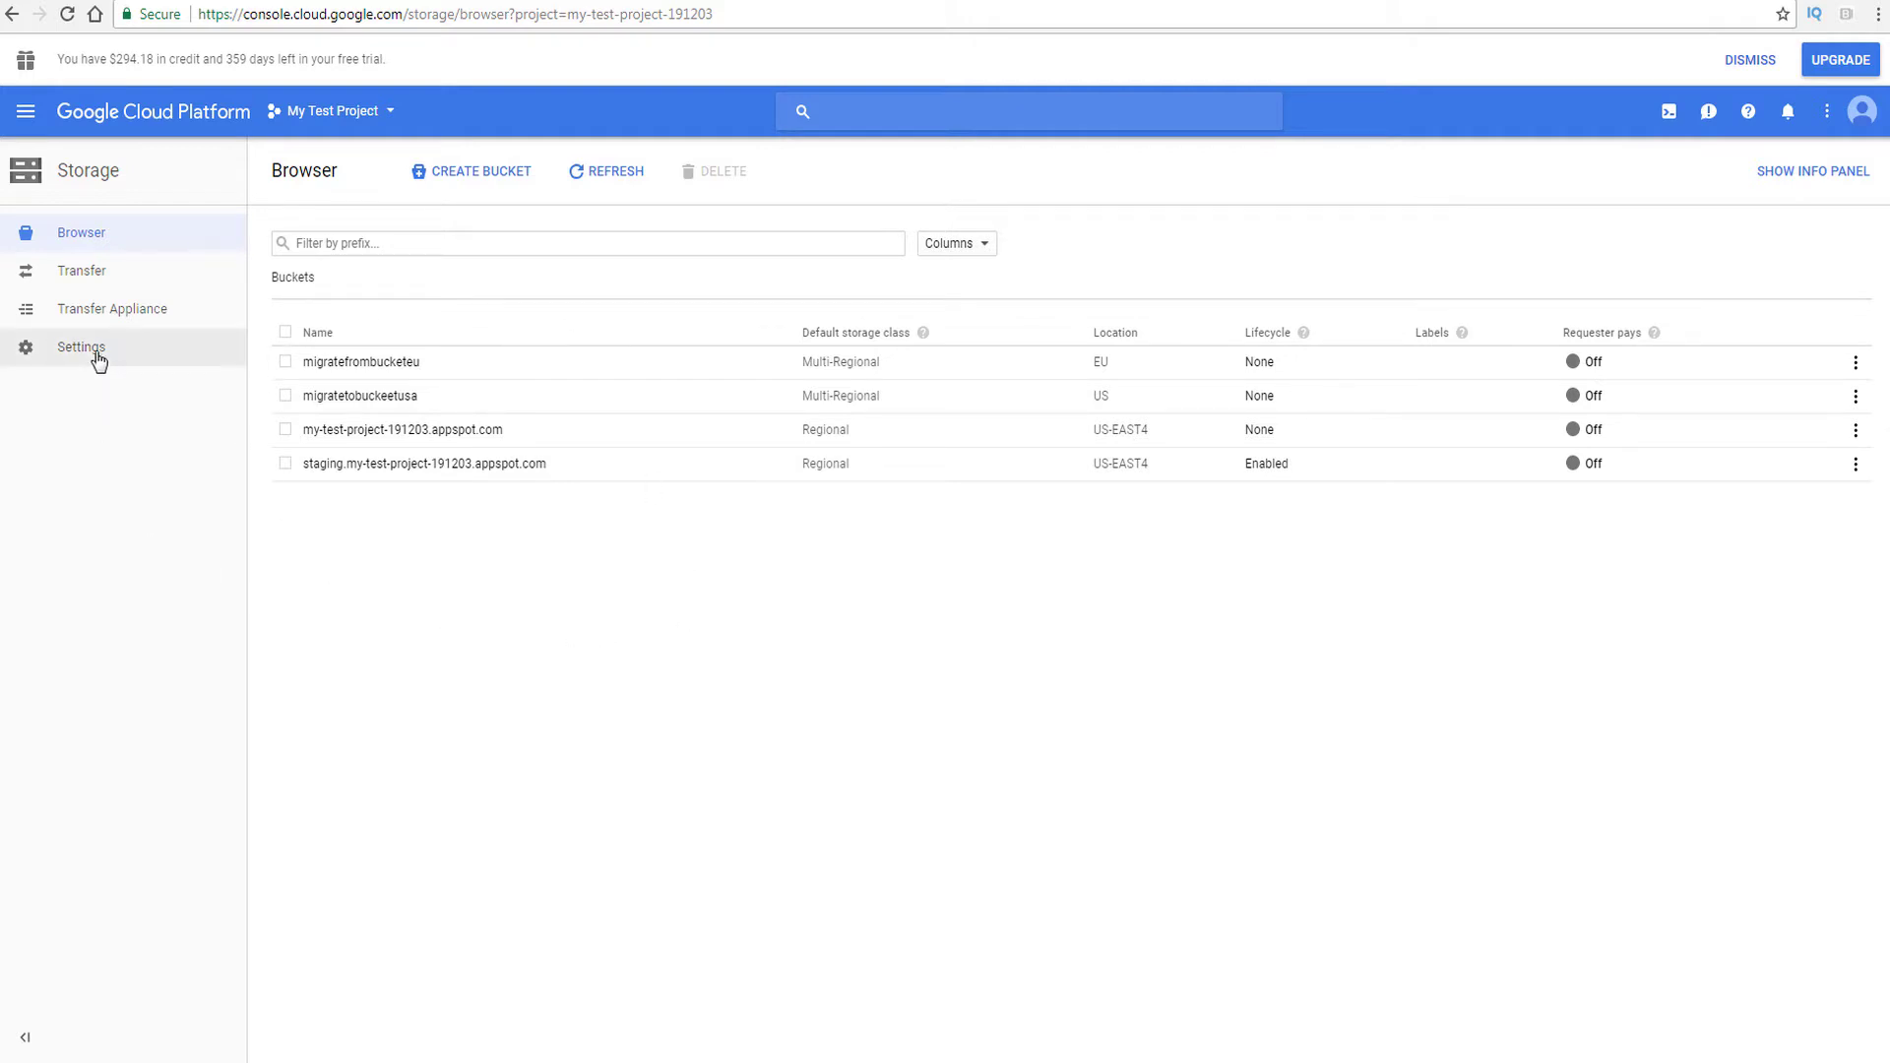
click(90, 315)
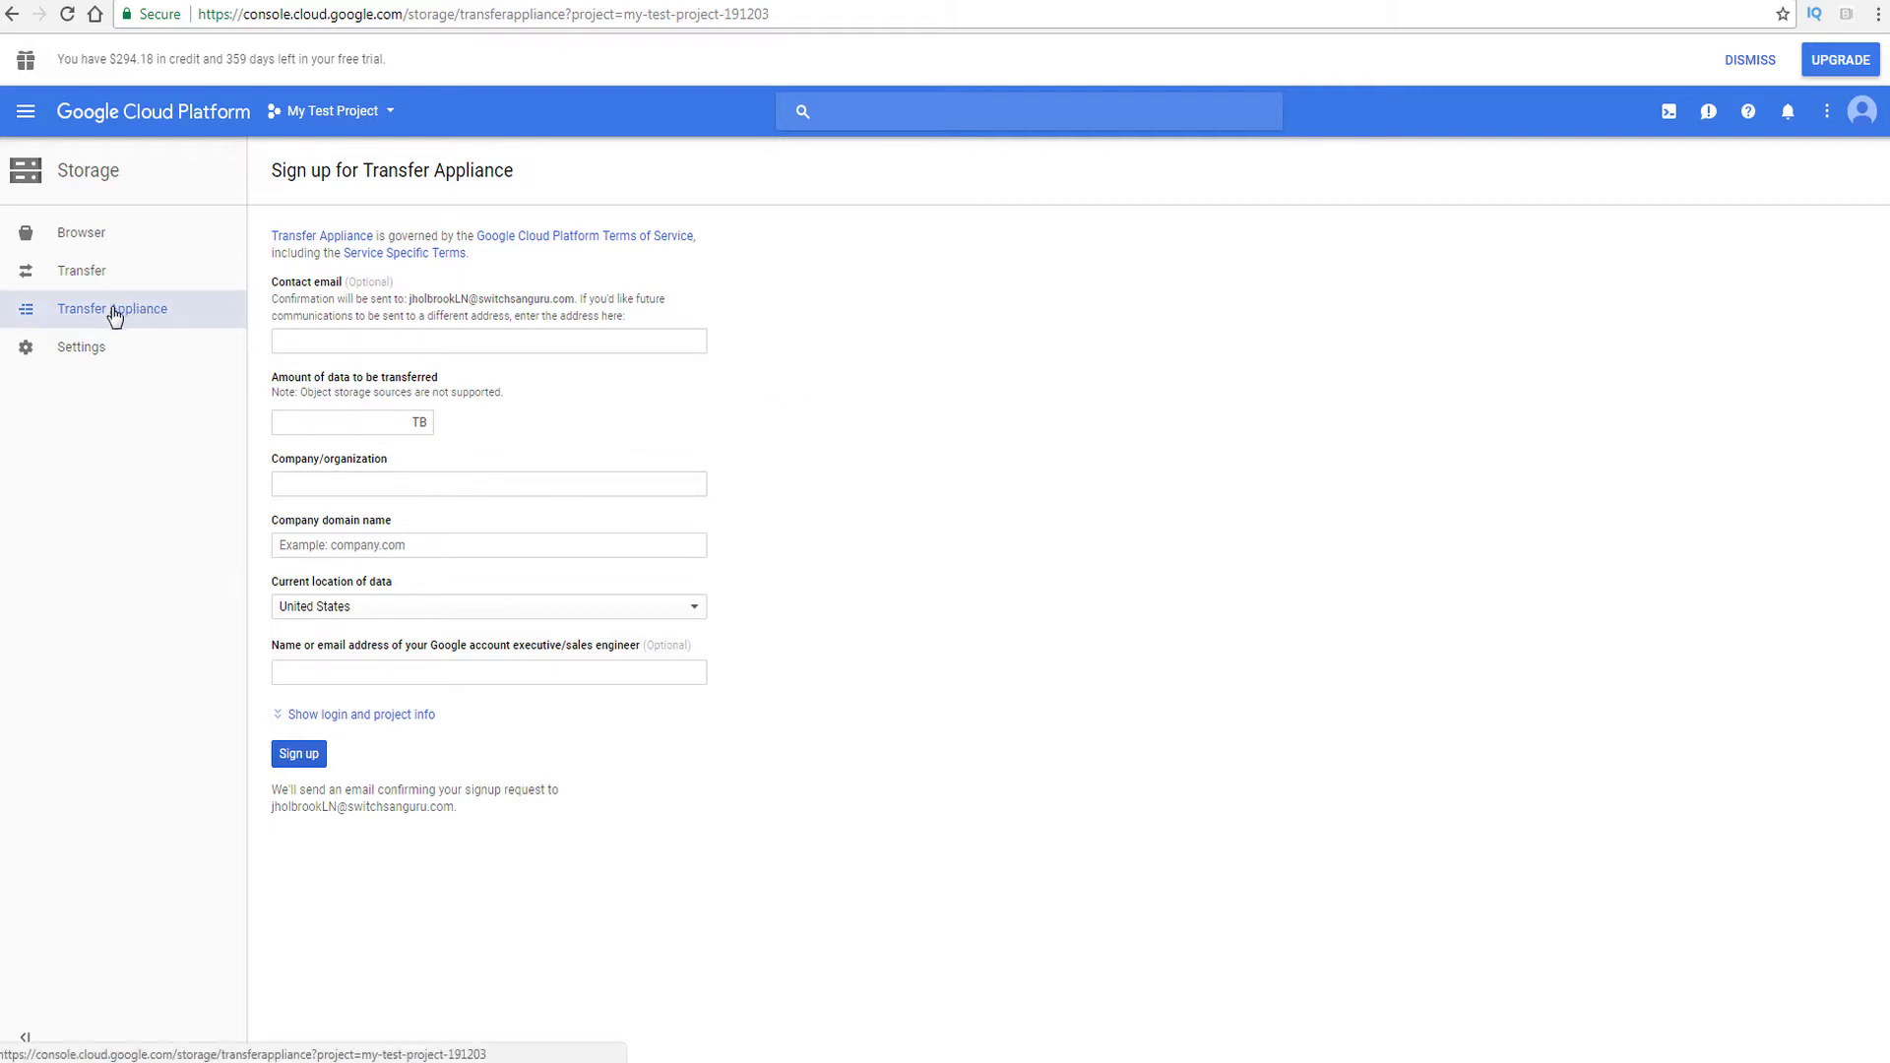
Step: Examine the project access settings for Cloud Storage, including the Cloud Storage ID of the current account
click(94, 351)
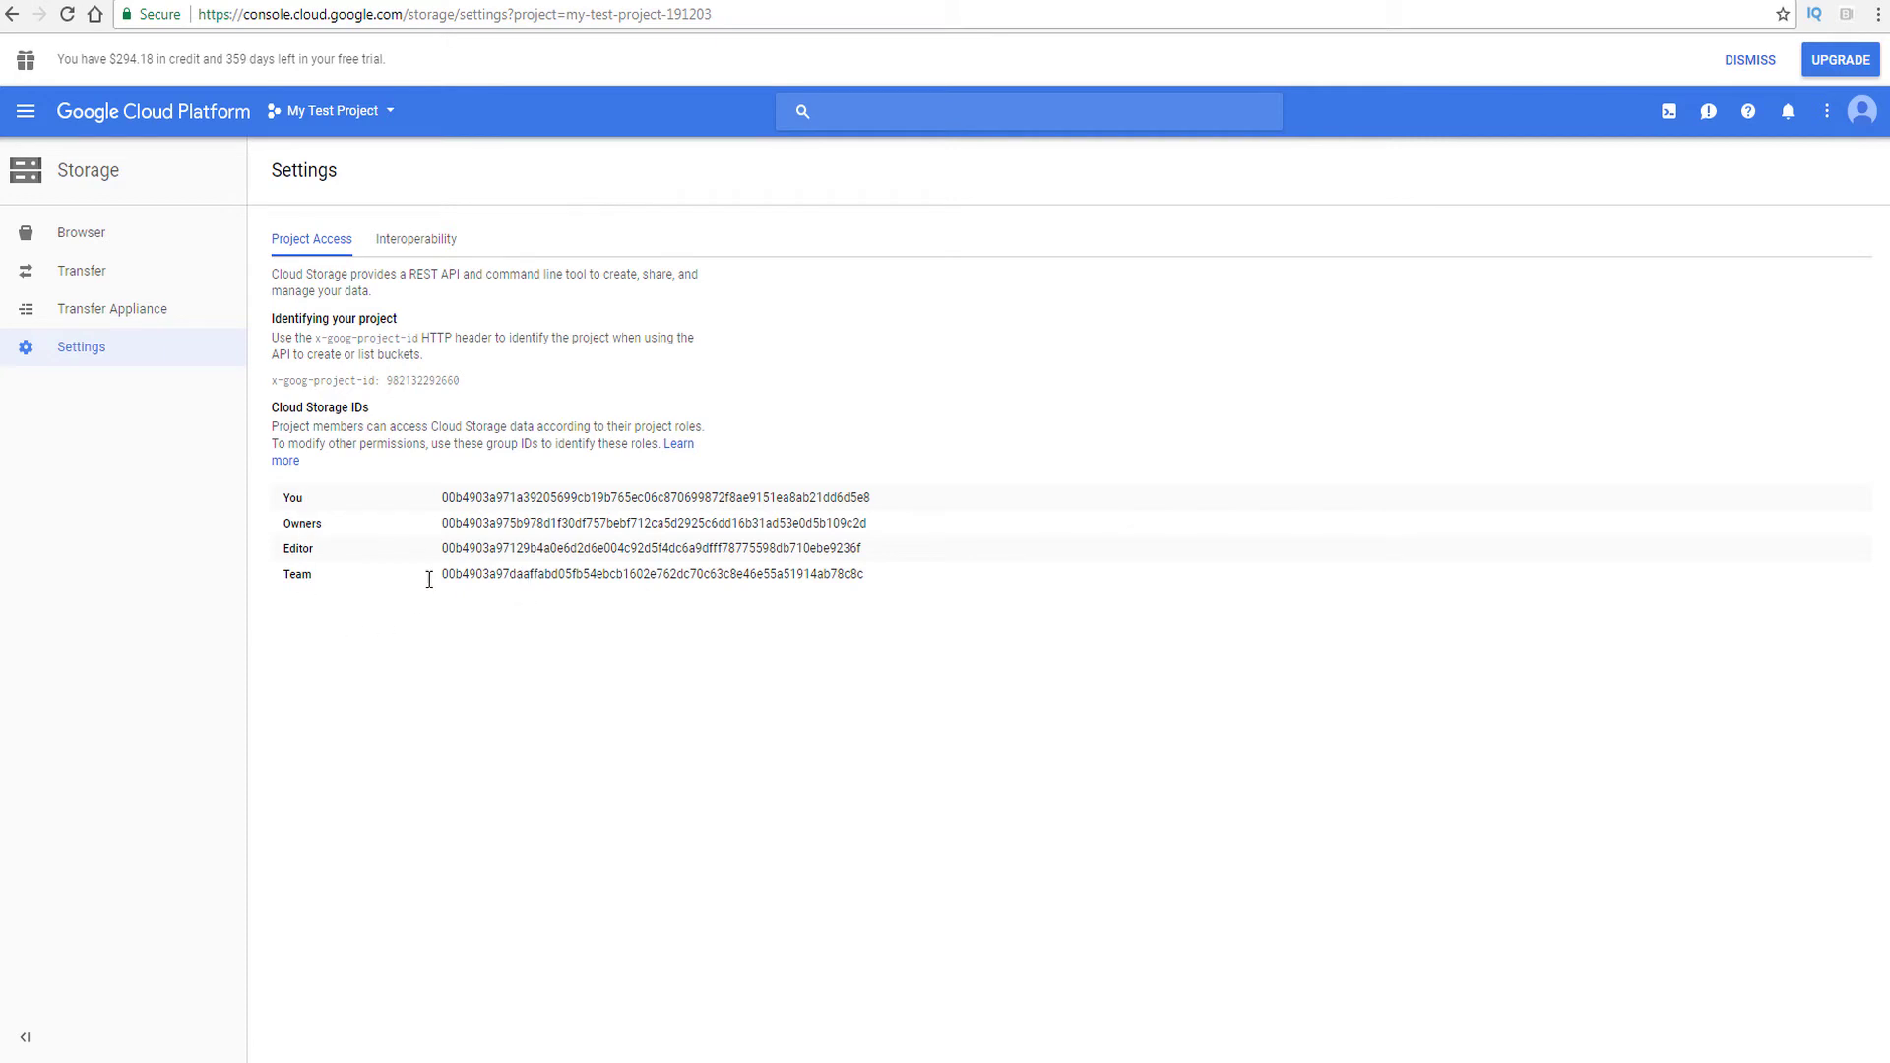
double_click(449, 499)
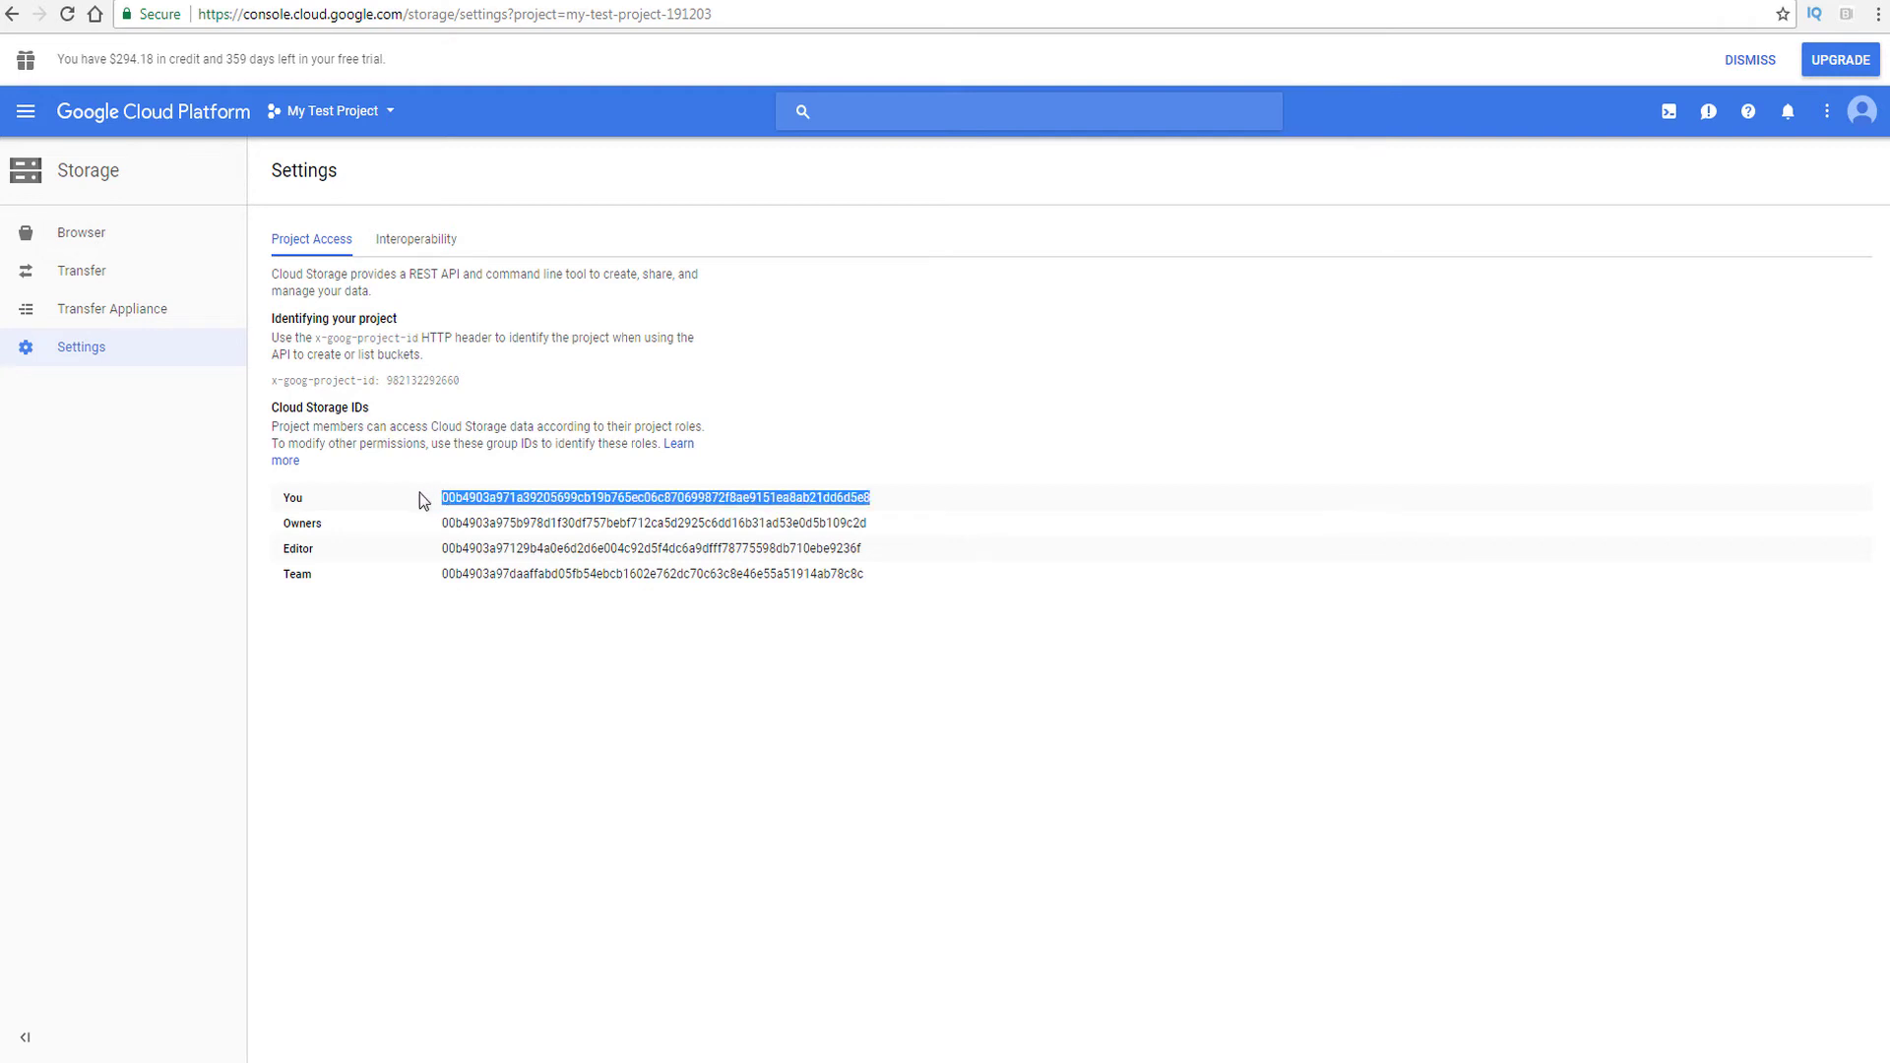
click(422, 500)
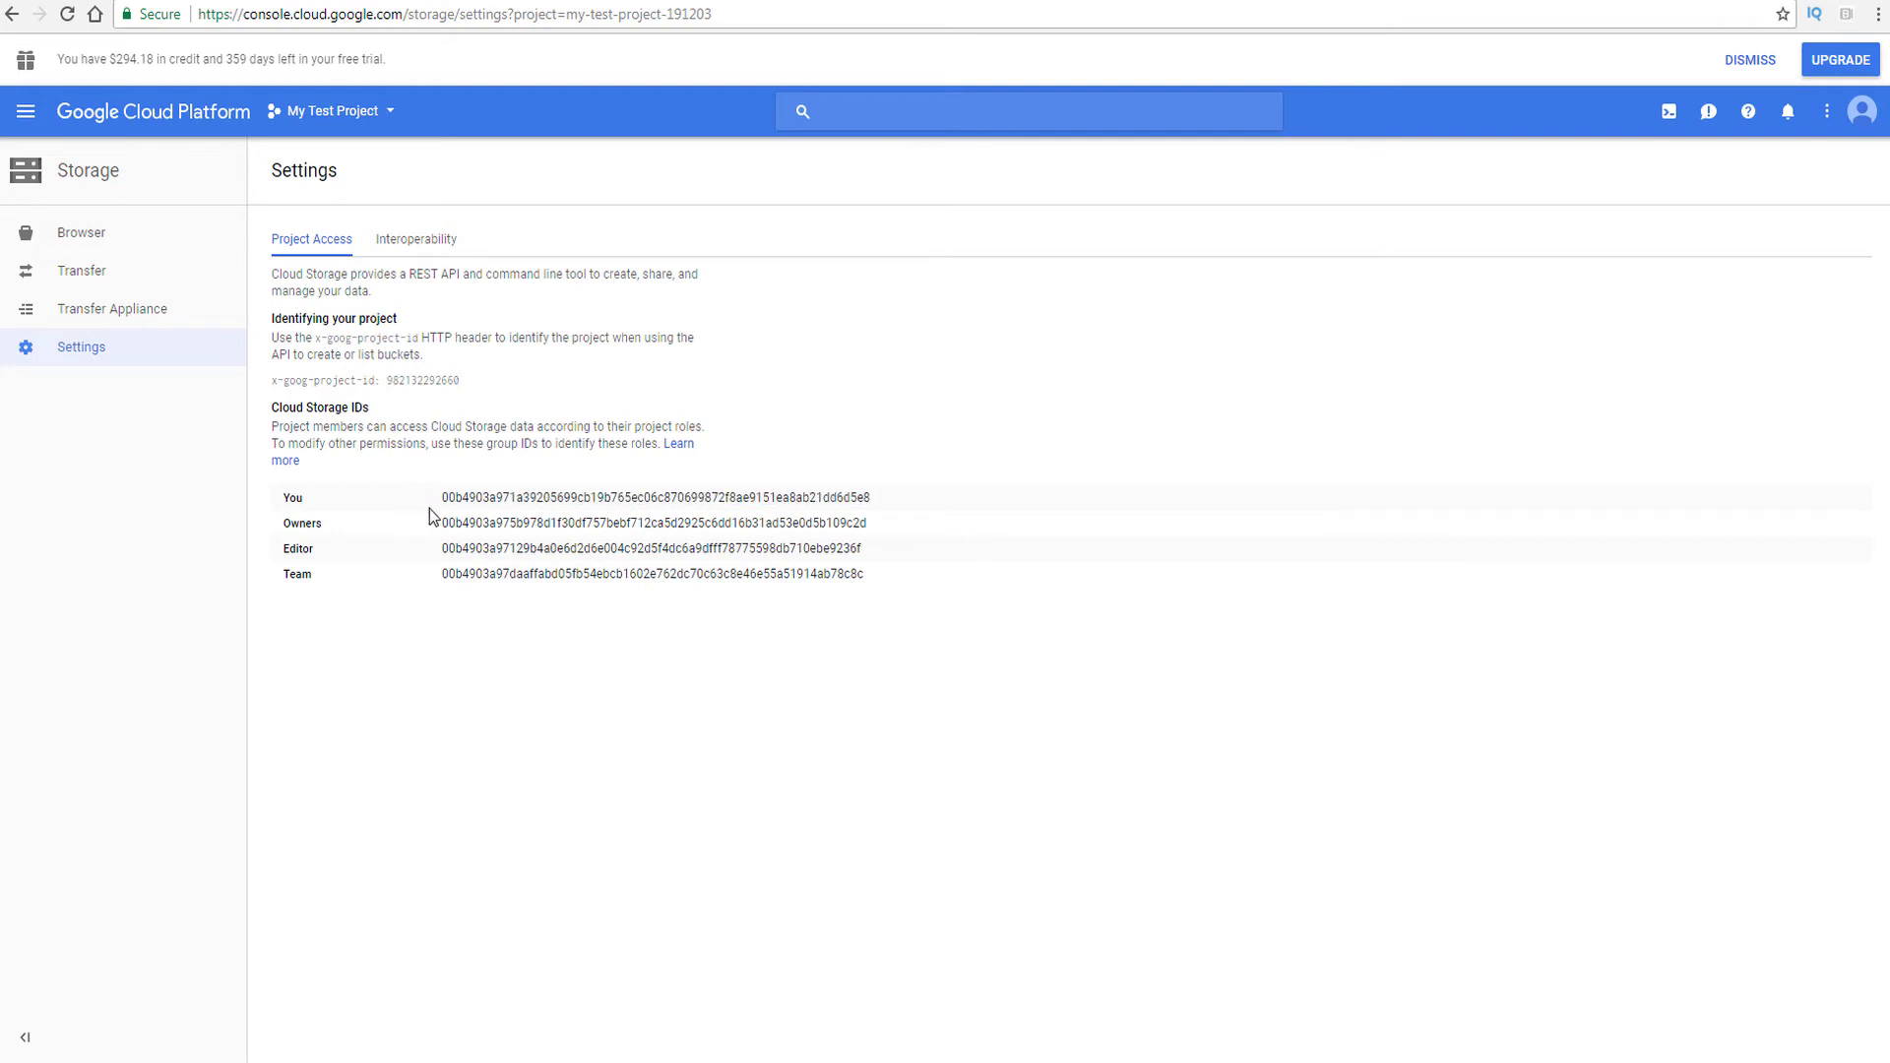
Step: Consult the linked documentation on project members and permissions, and review the Interoperability settings of Cloud Storage
click(293, 462)
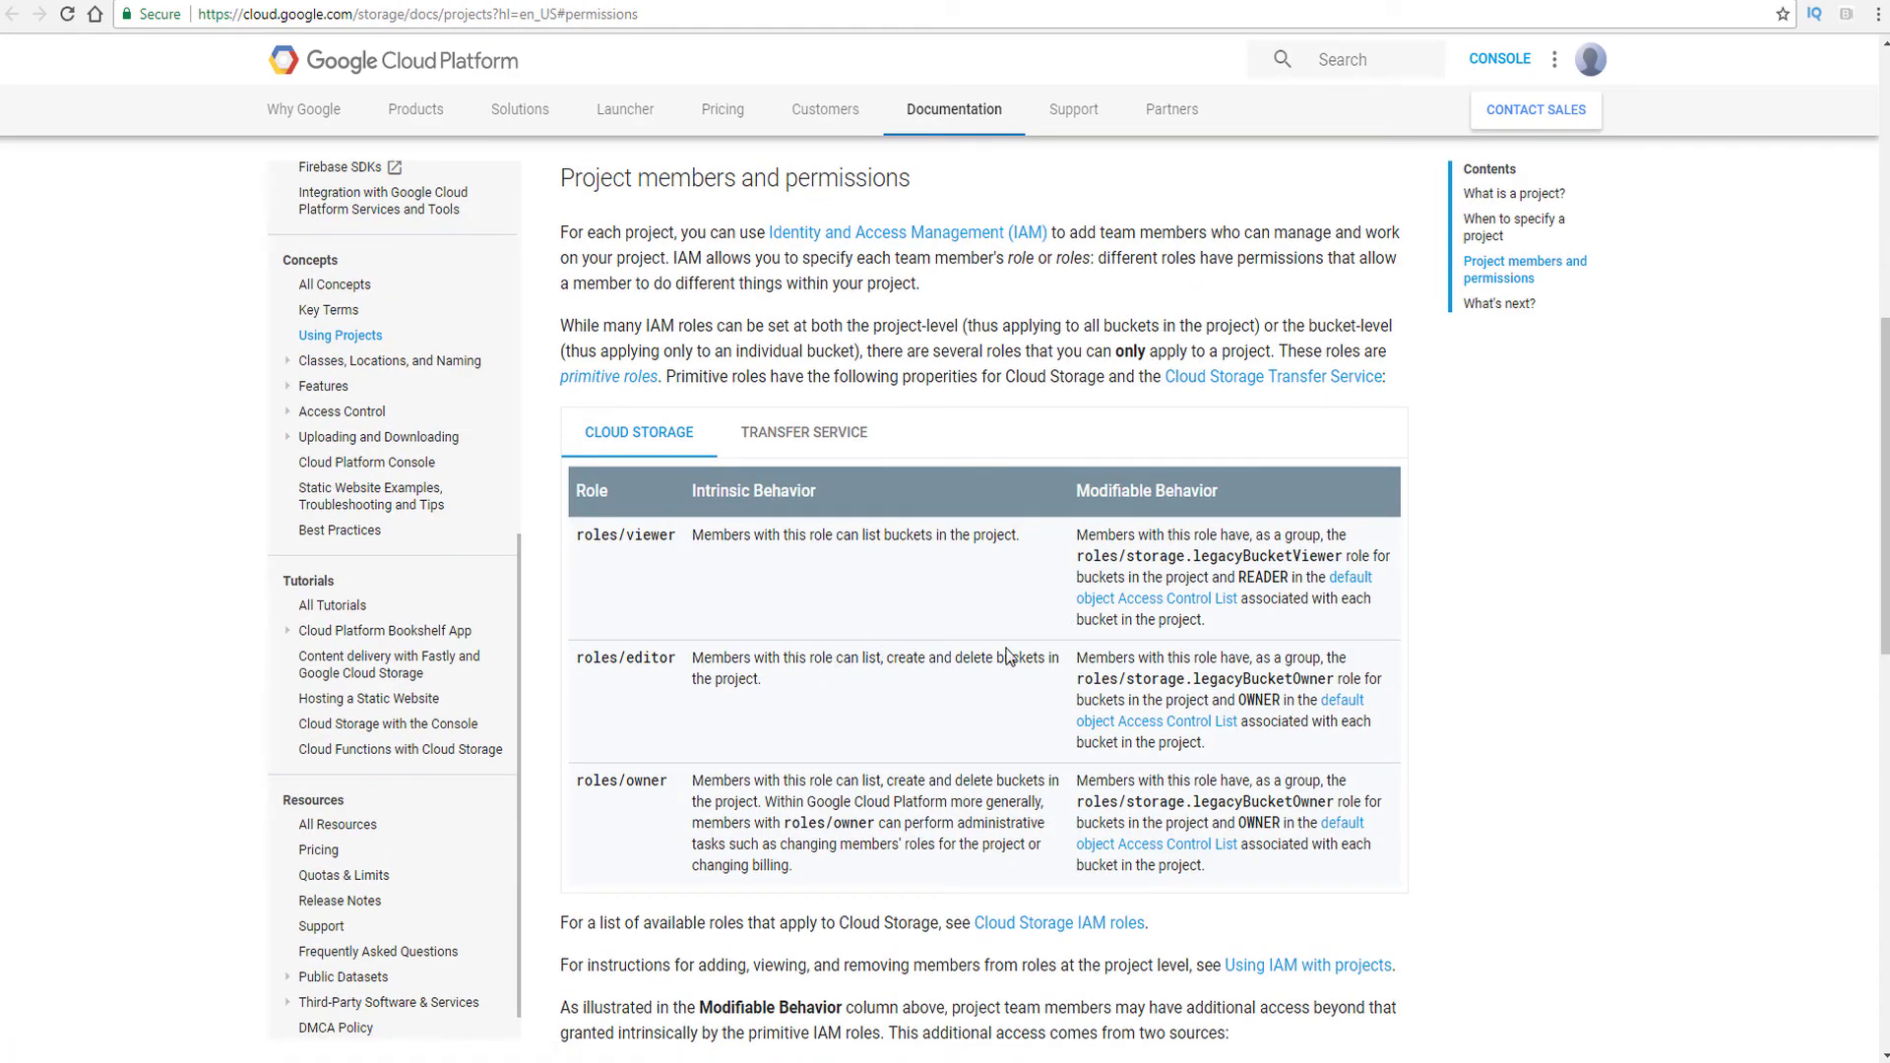
key(ctrl+Tab)
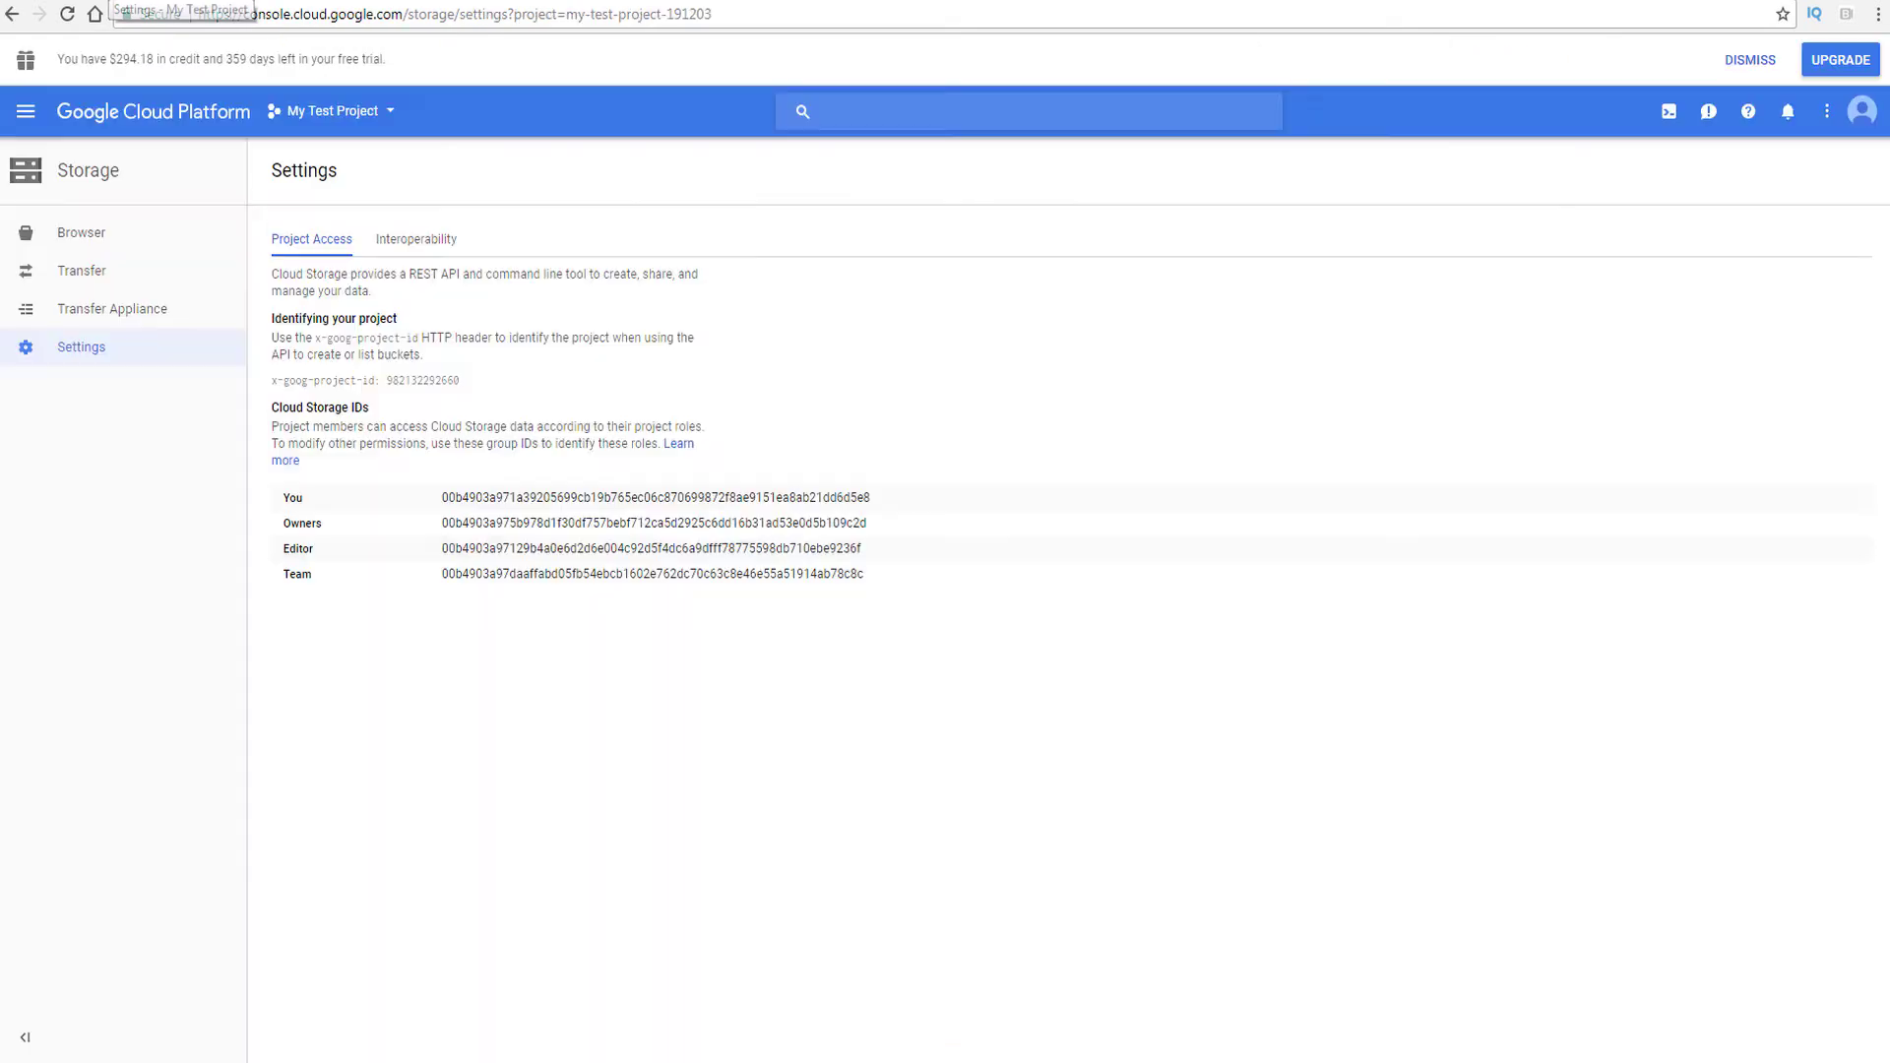
click(433, 243)
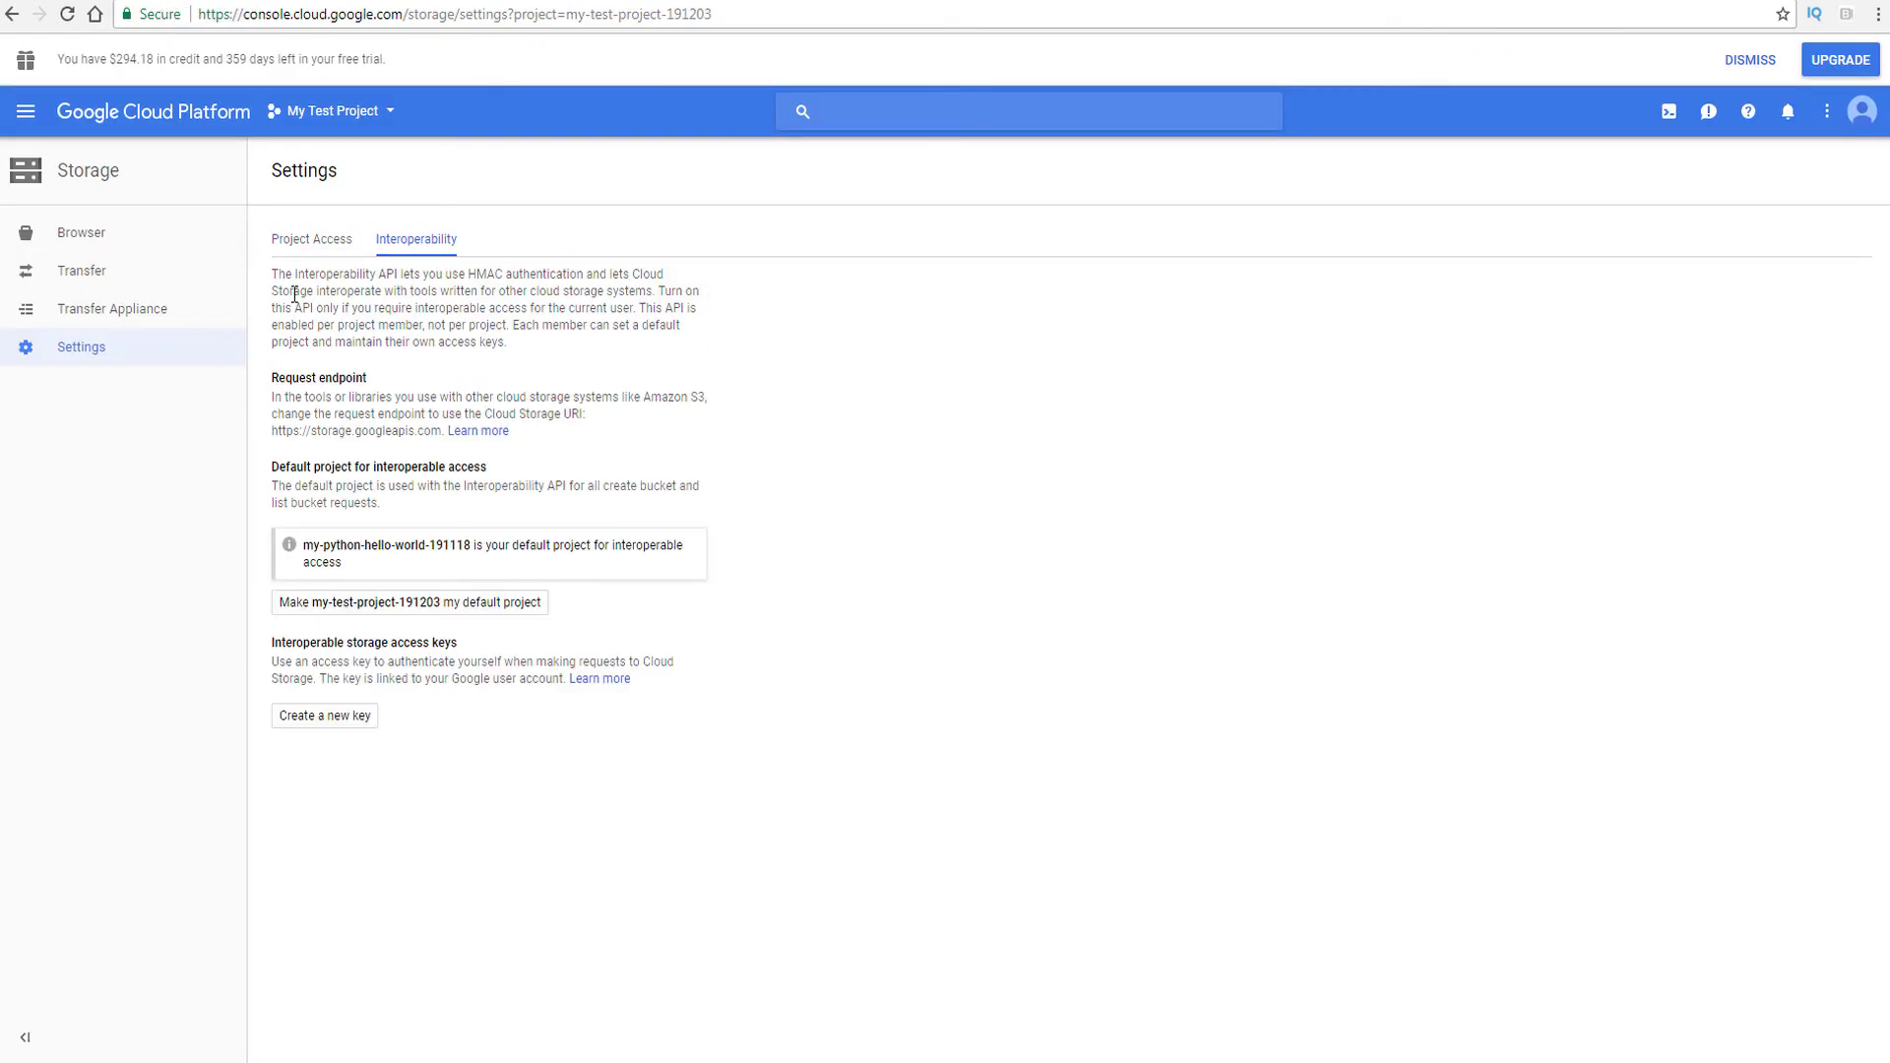